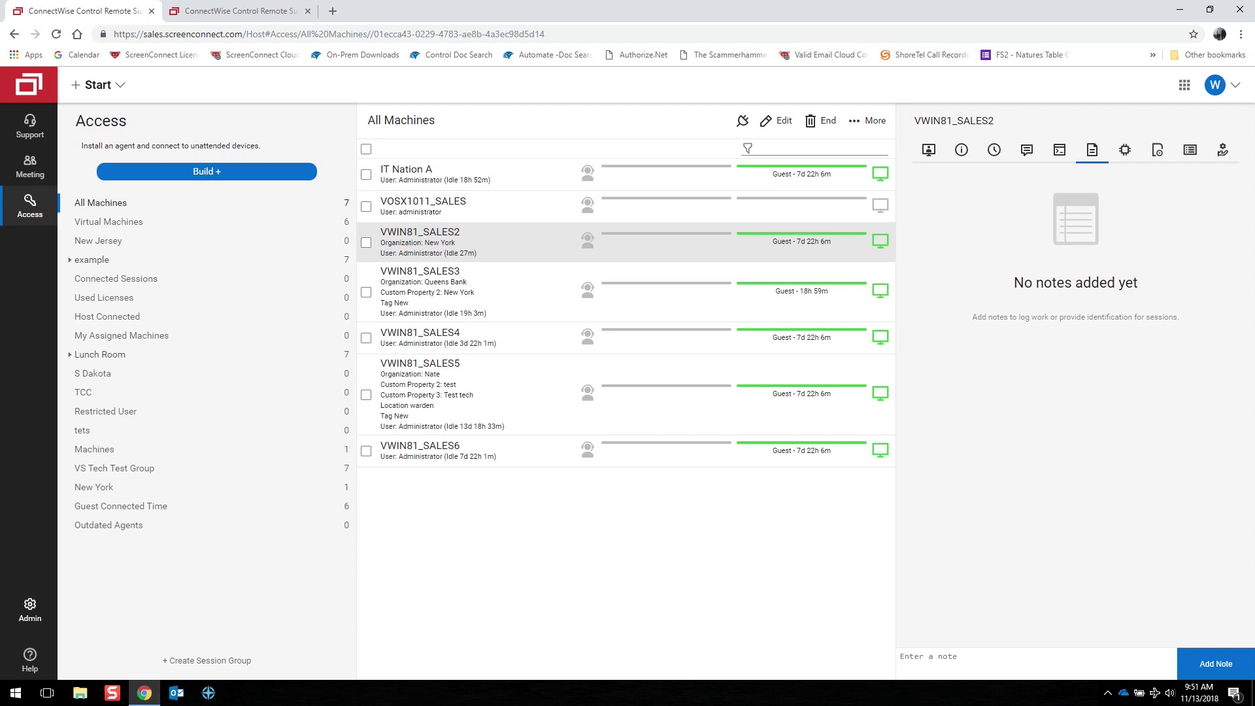
# Open the Admin area from the left sidebar to view the passed server Status checks
pyautogui.click(29, 609)
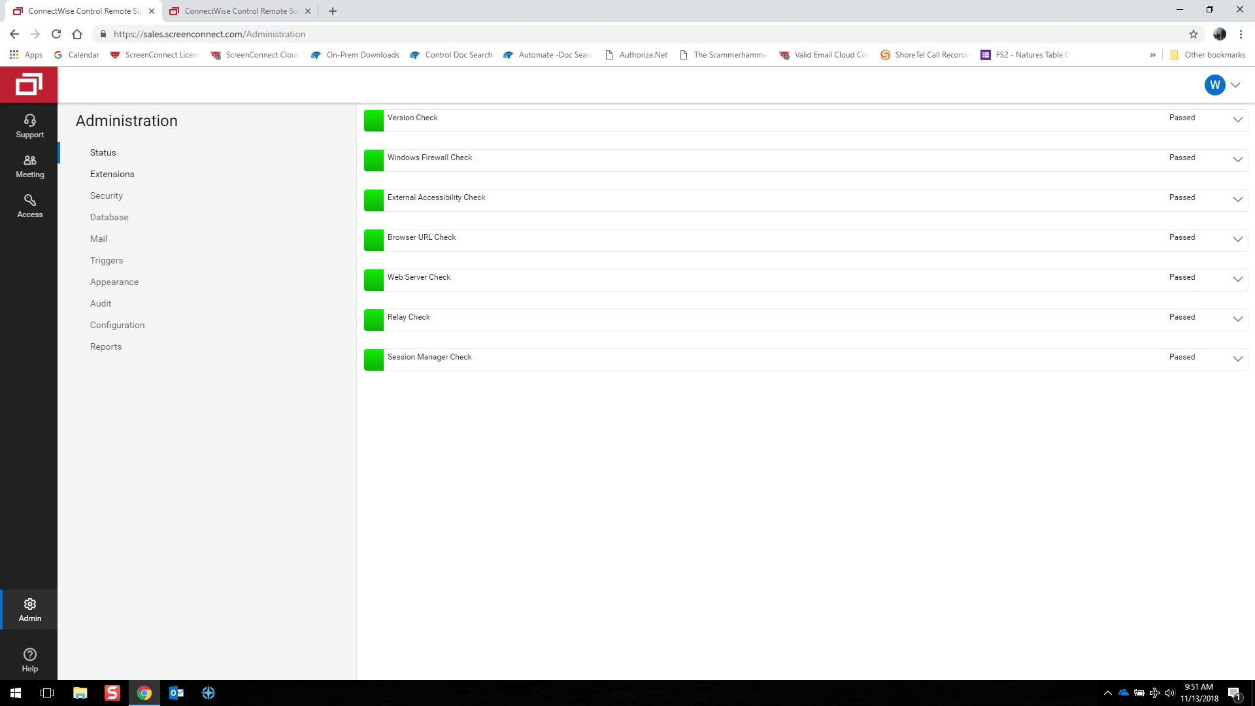
# Show the Installed Extensions list with each extension's status, version and author
pyautogui.click(112, 173)
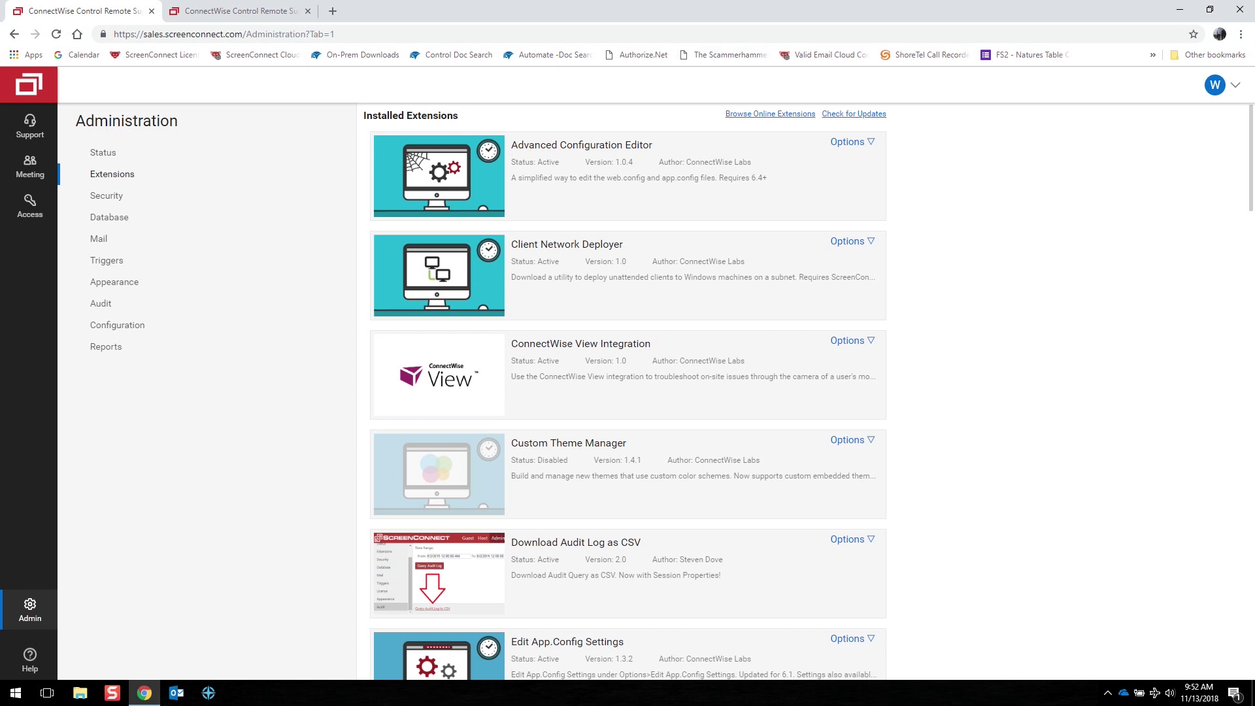
# Open the online Extension Marketplace and start browsing its extension grid
pyautogui.click(788, 115)
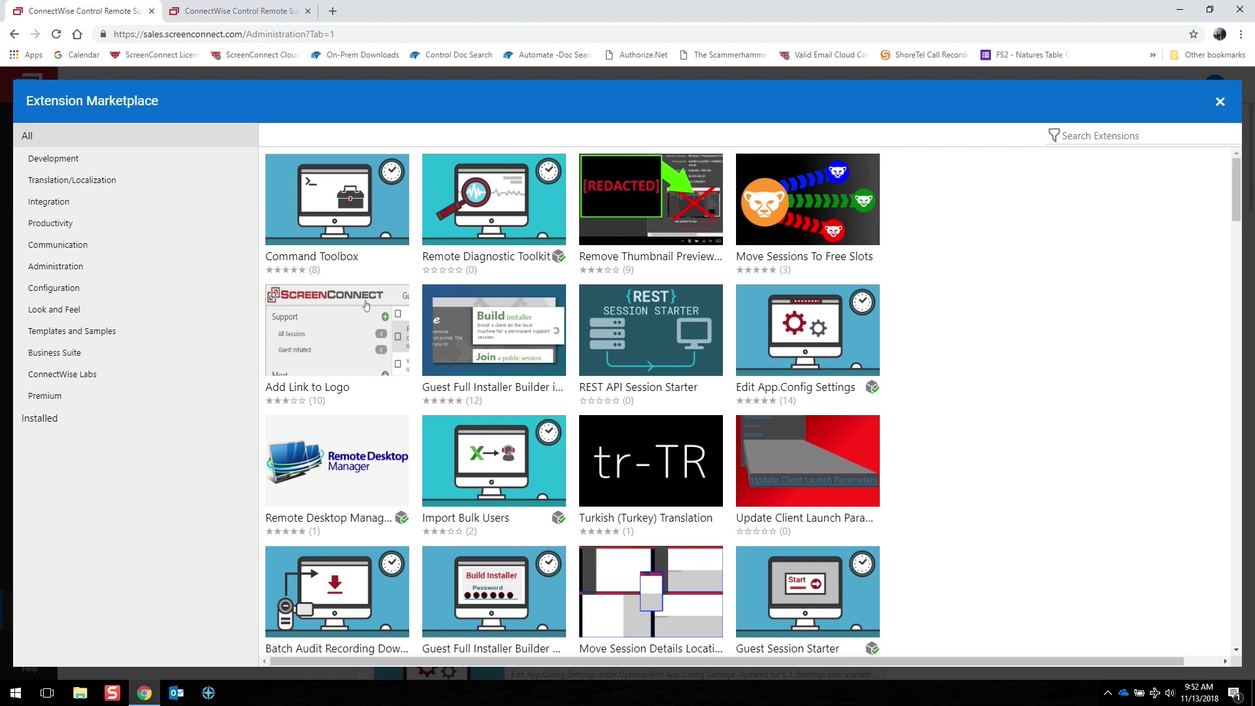
pyautogui.scroll(-4, 366, 306)
pyautogui.scroll(-2, 572, 402)
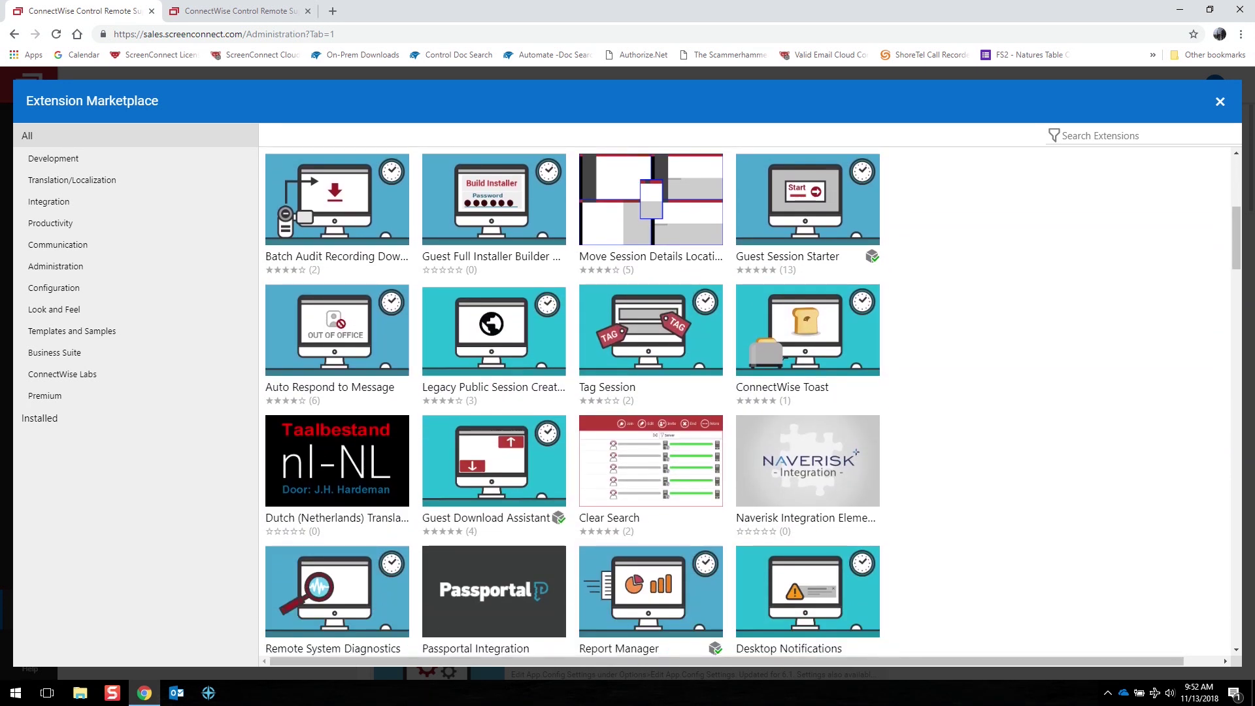
pyautogui.scroll(-2, 572, 402)
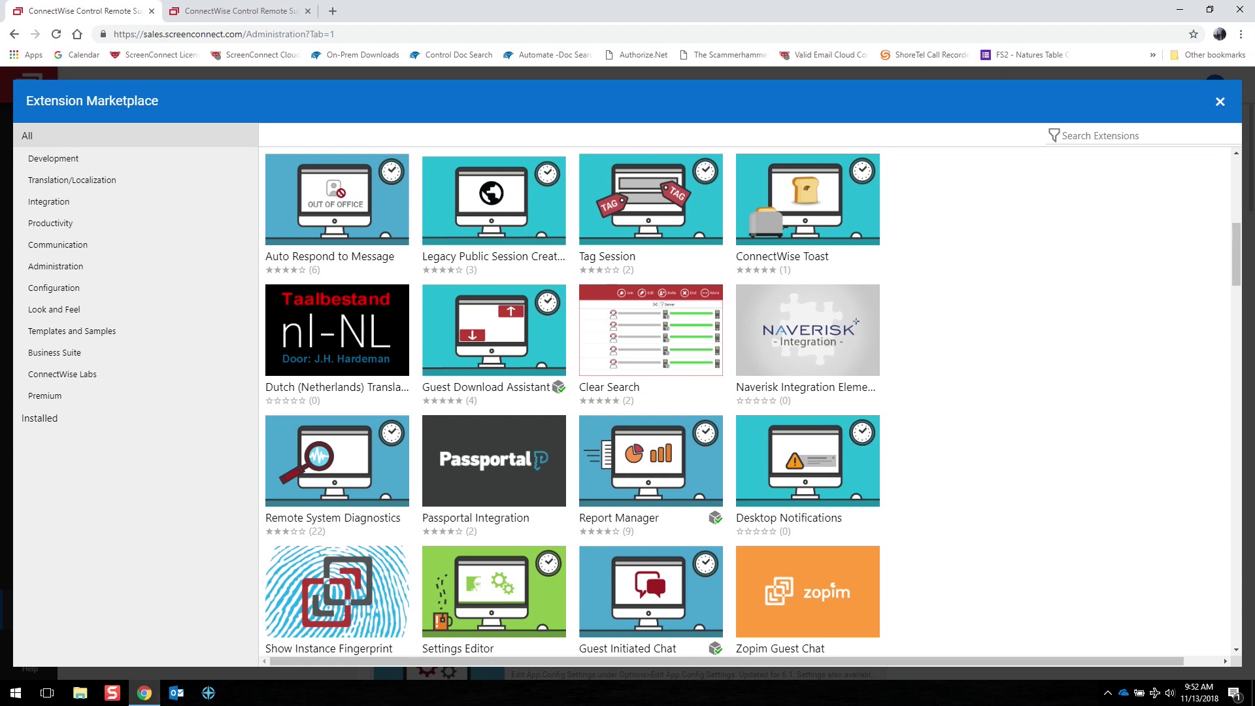
pyautogui.scroll(-2, 753, 402)
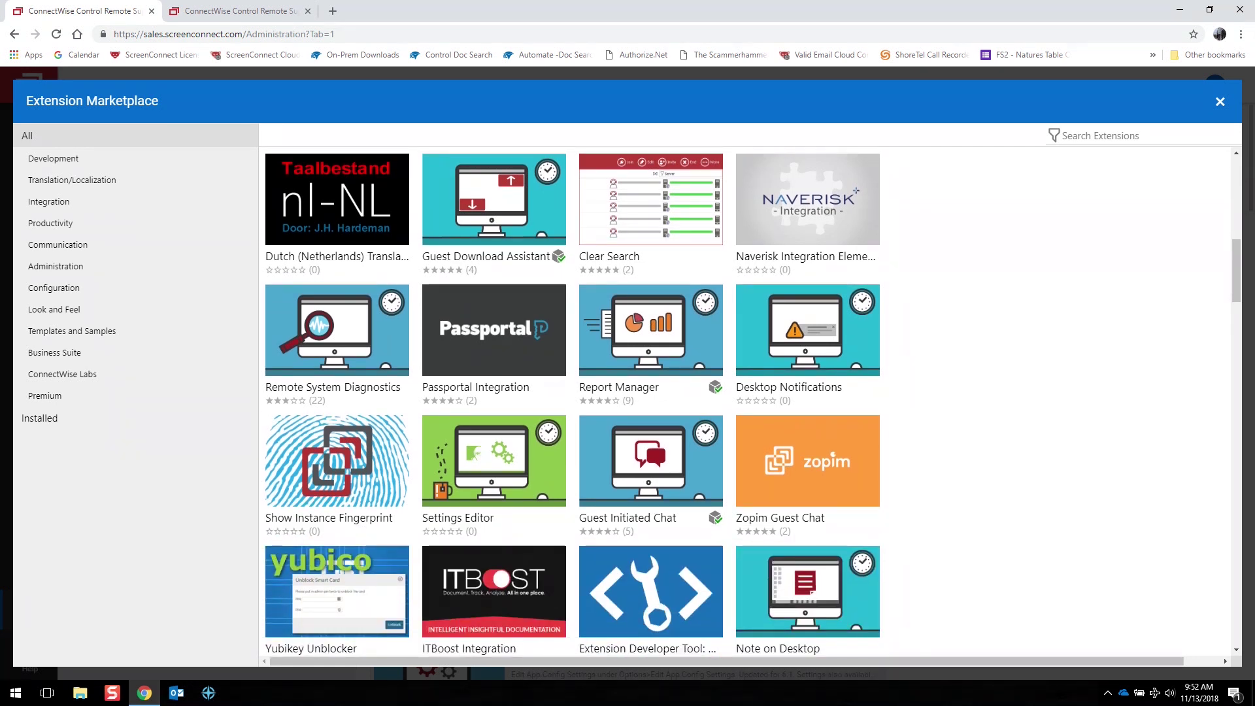
pyautogui.scroll(-1, 572, 402)
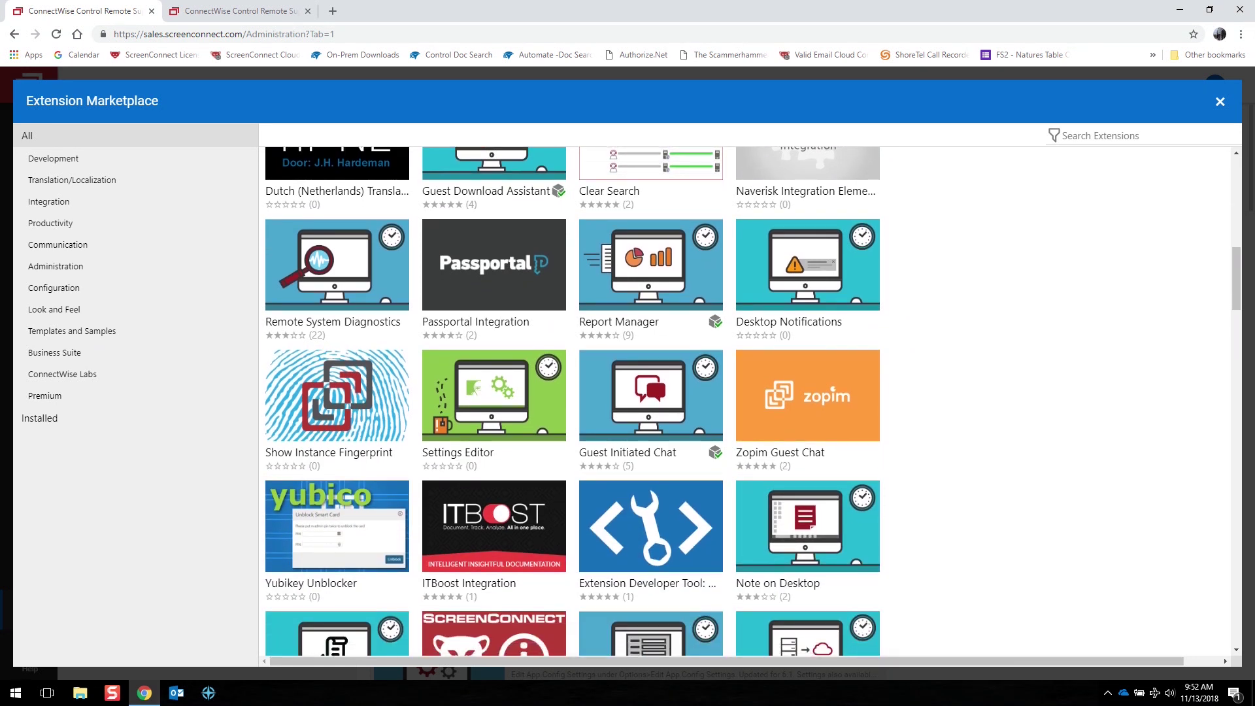
pyautogui.scroll(-1, 753, 402)
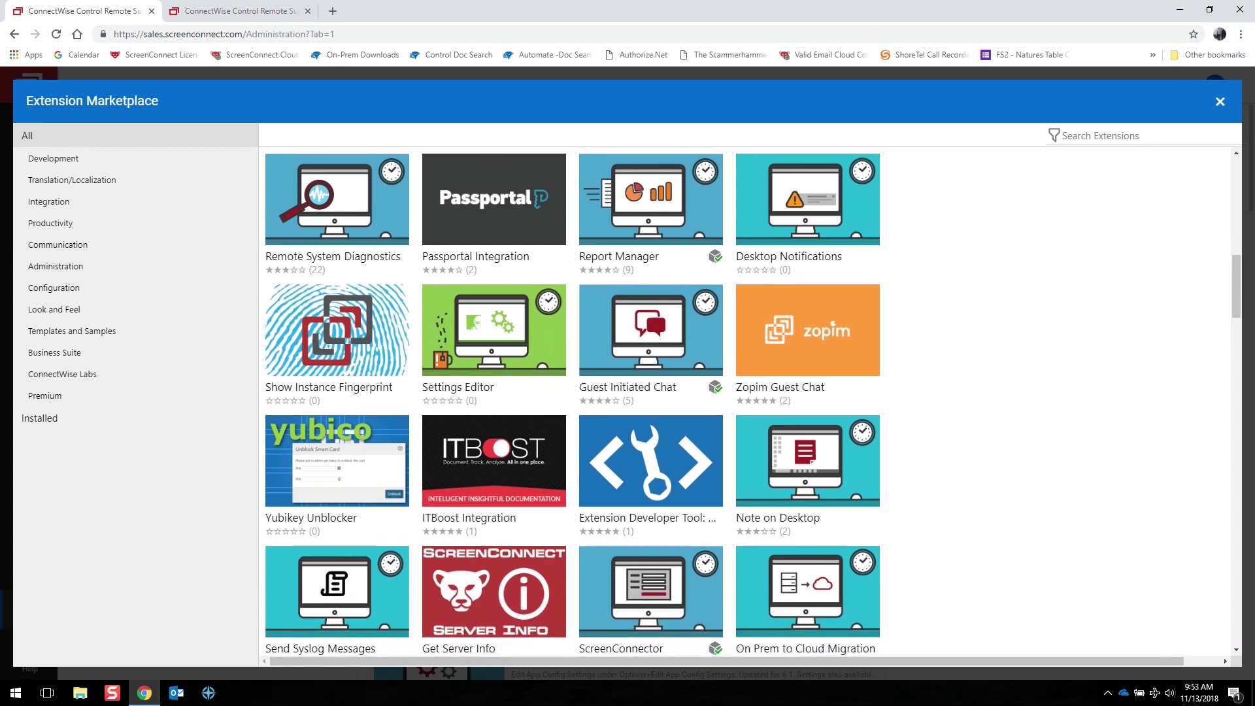
# Scroll through the rest of the catalogue and filter it to the Premium category
pyautogui.scroll(-1, 753, 402)
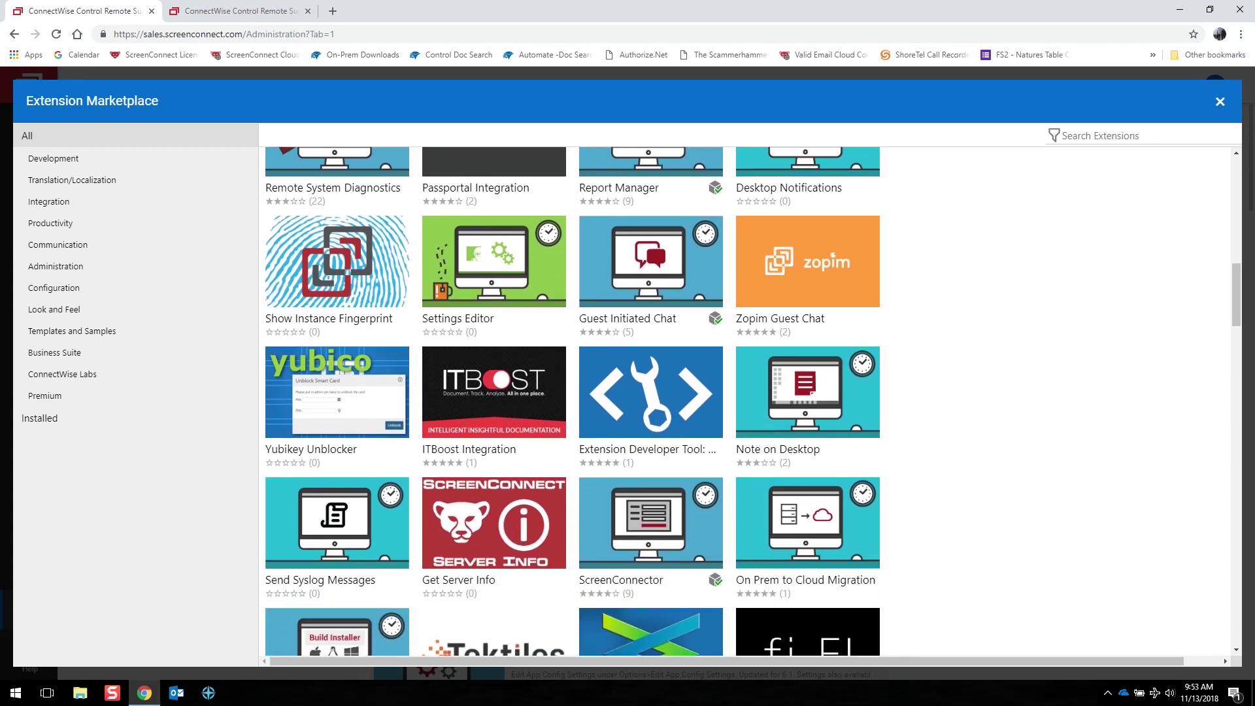
pyautogui.scroll(-3, 753, 402)
pyautogui.scroll(-2, 753, 402)
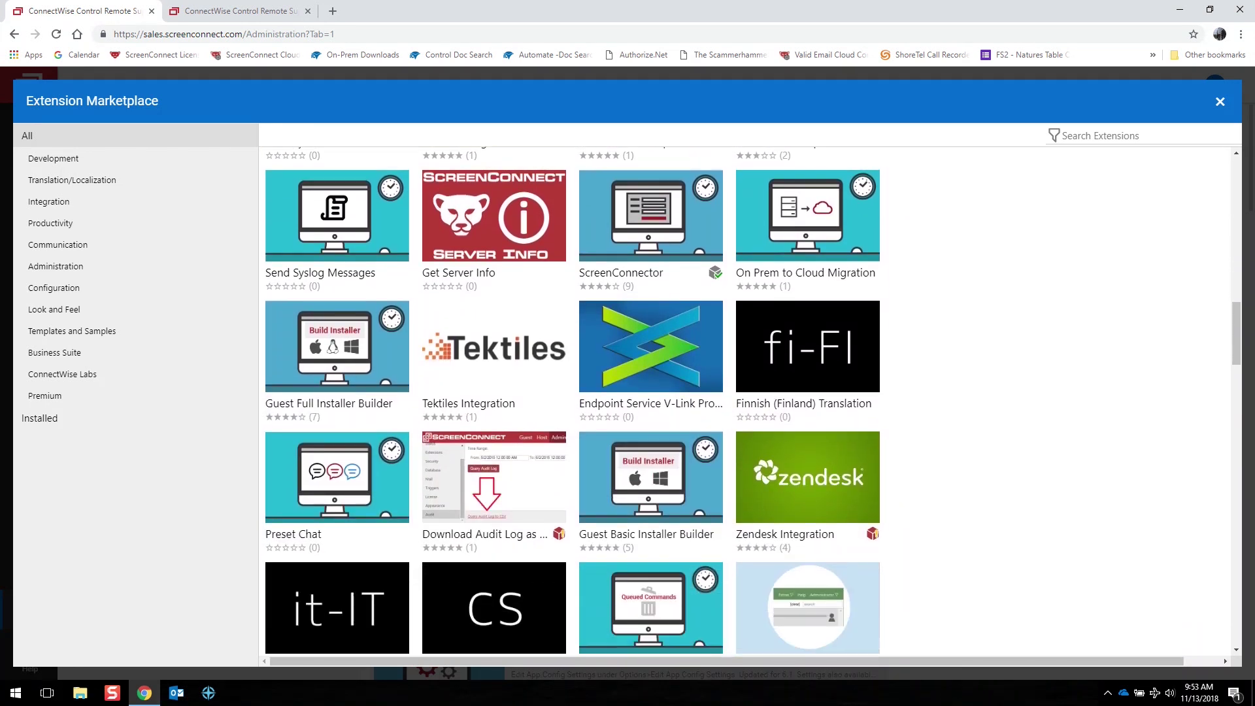
pyautogui.scroll(-3, 753, 402)
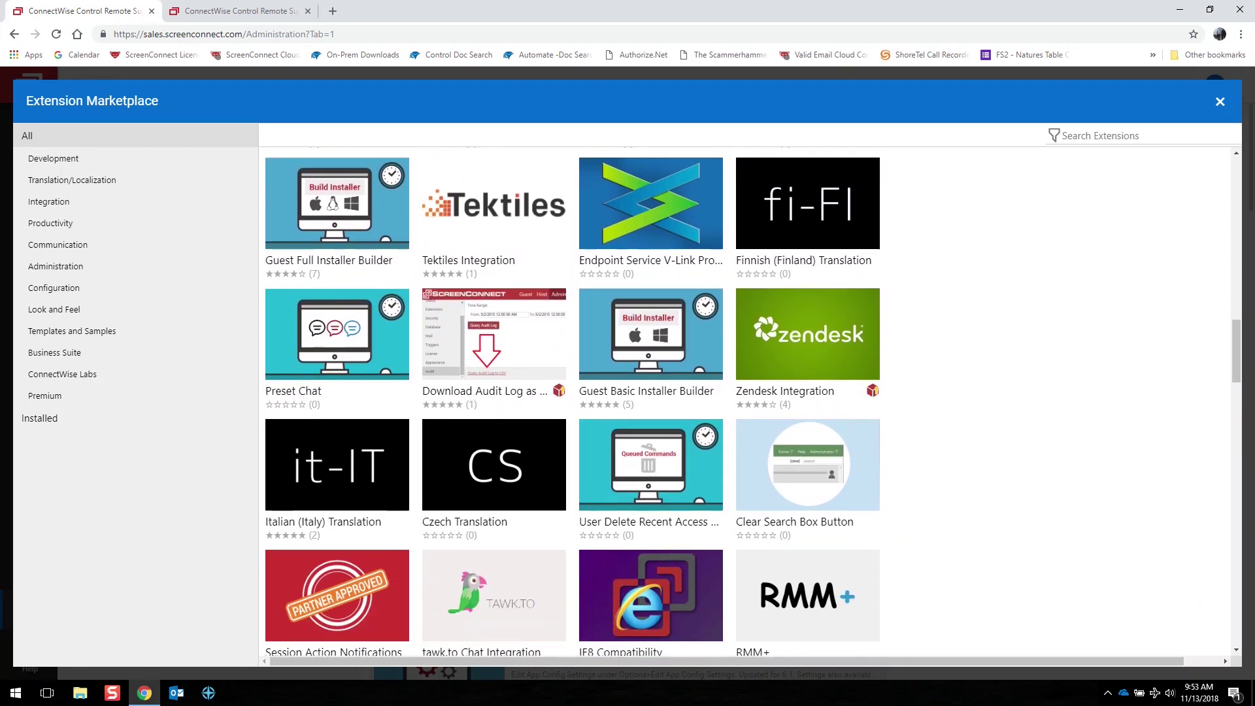
pyautogui.scroll(-2, 752, 402)
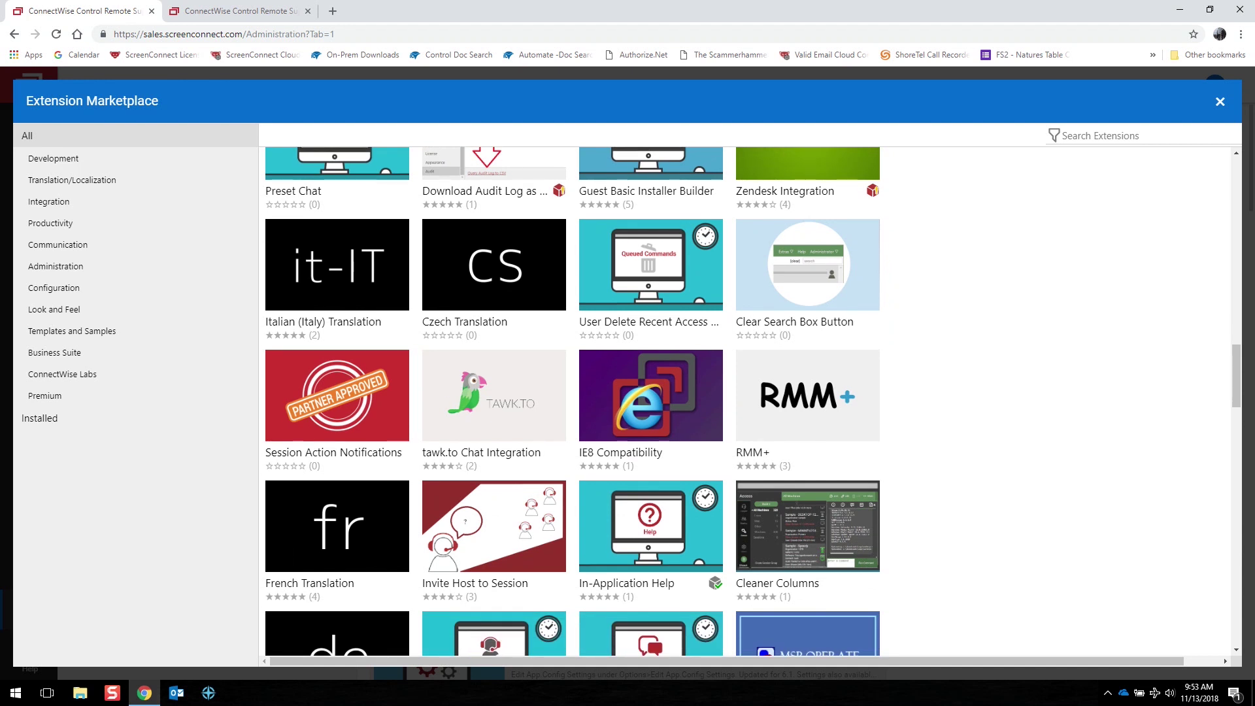
pyautogui.scroll(-1, 572, 402)
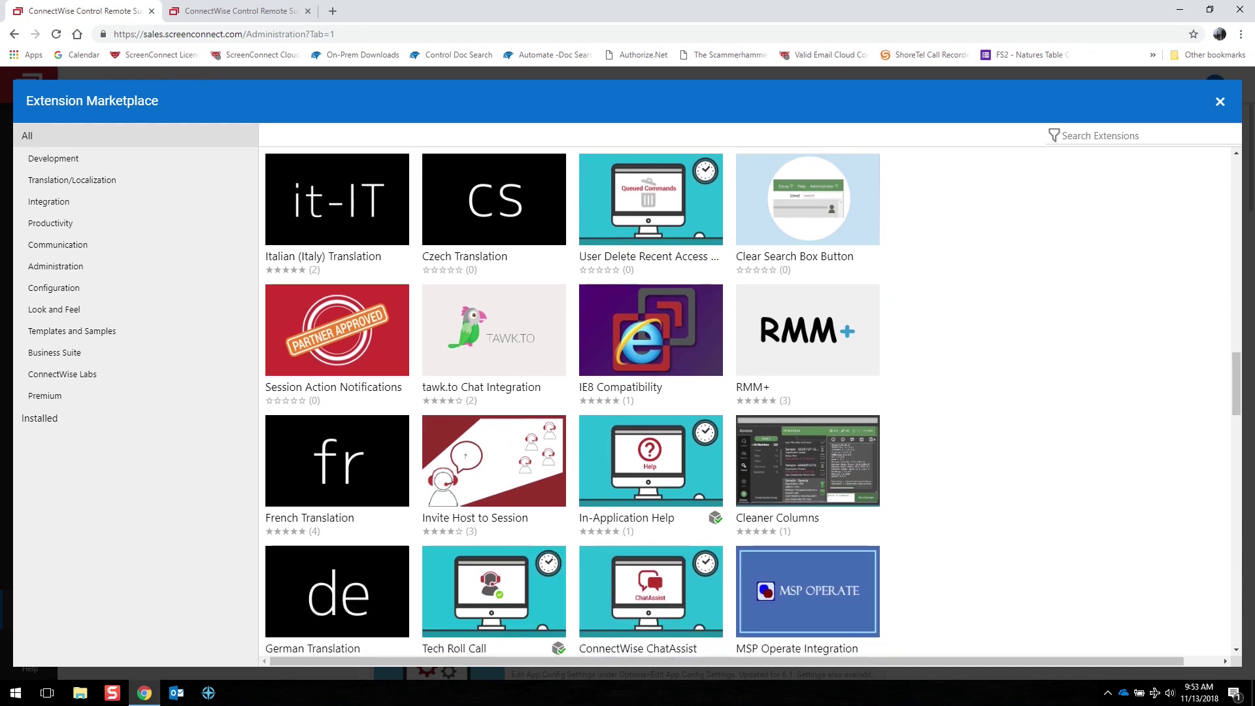
pyautogui.scroll(-2, 573, 402)
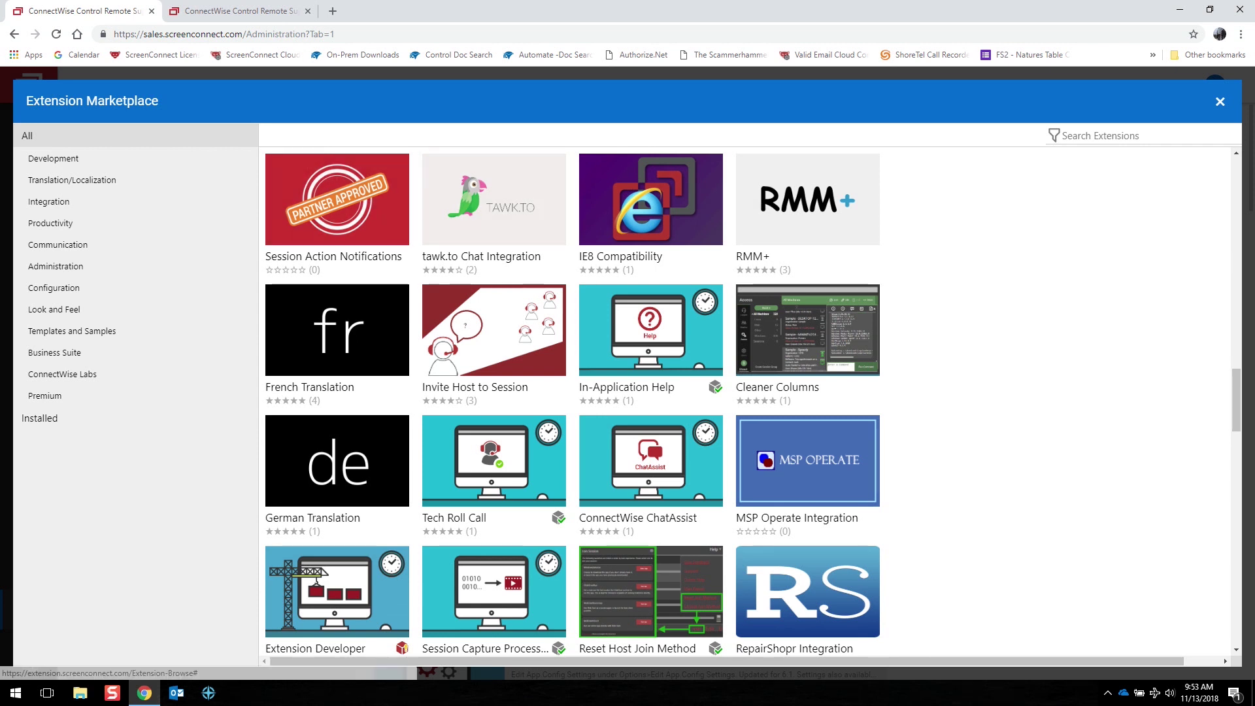
pyautogui.click(44, 396)
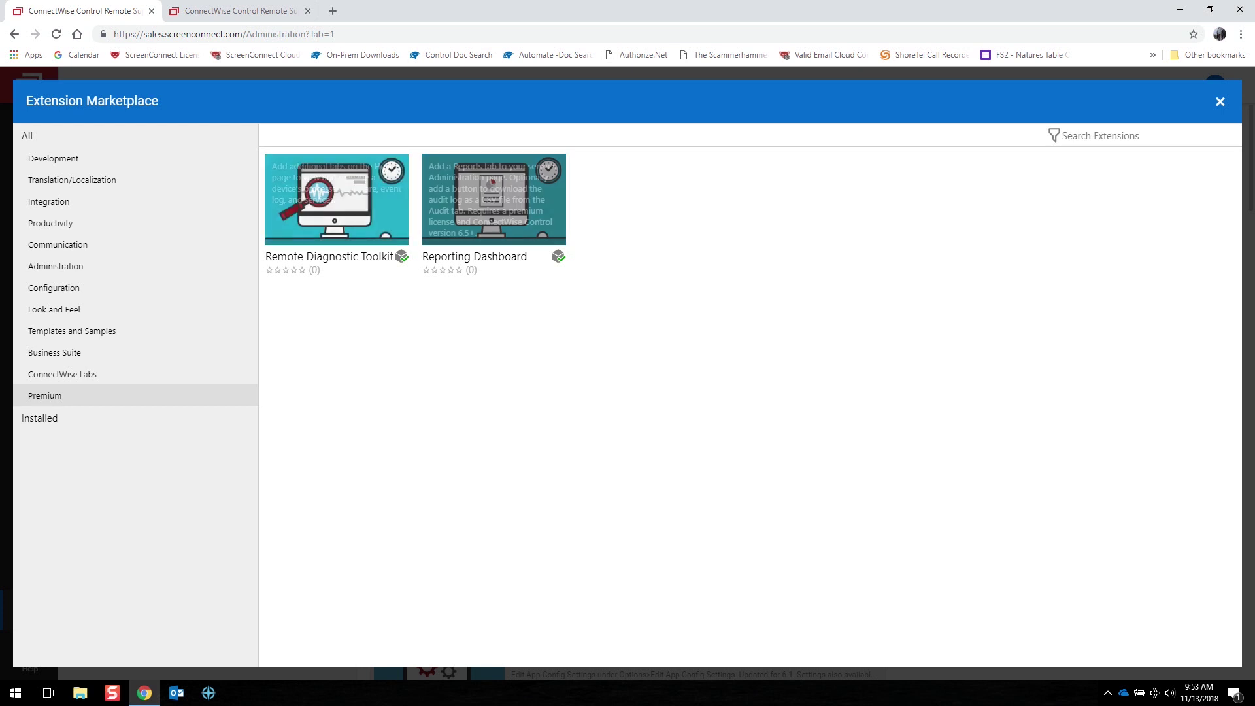
# Review the Reporting Dashboard and Remote Diagnostic Toolkit details, then close the marketplace for Security
pyautogui.click(494, 199)
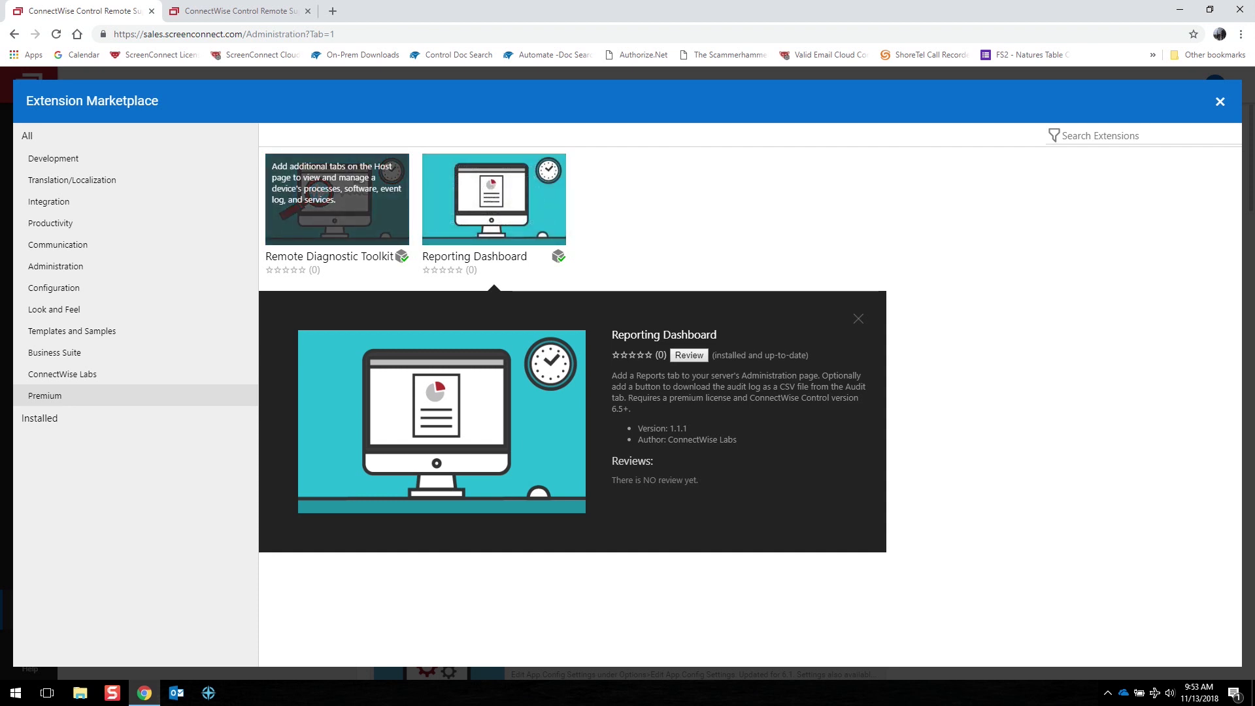
pyautogui.click(336, 196)
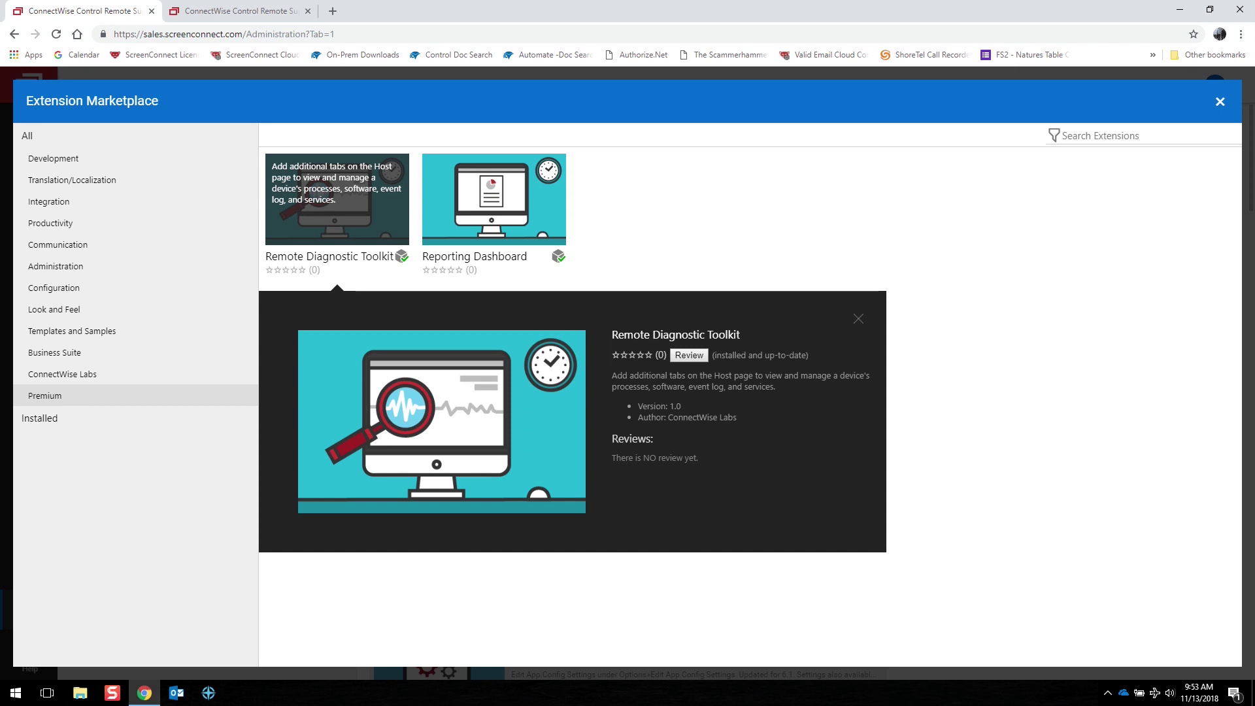
pyautogui.click(1220, 101)
pyautogui.click(106, 195)
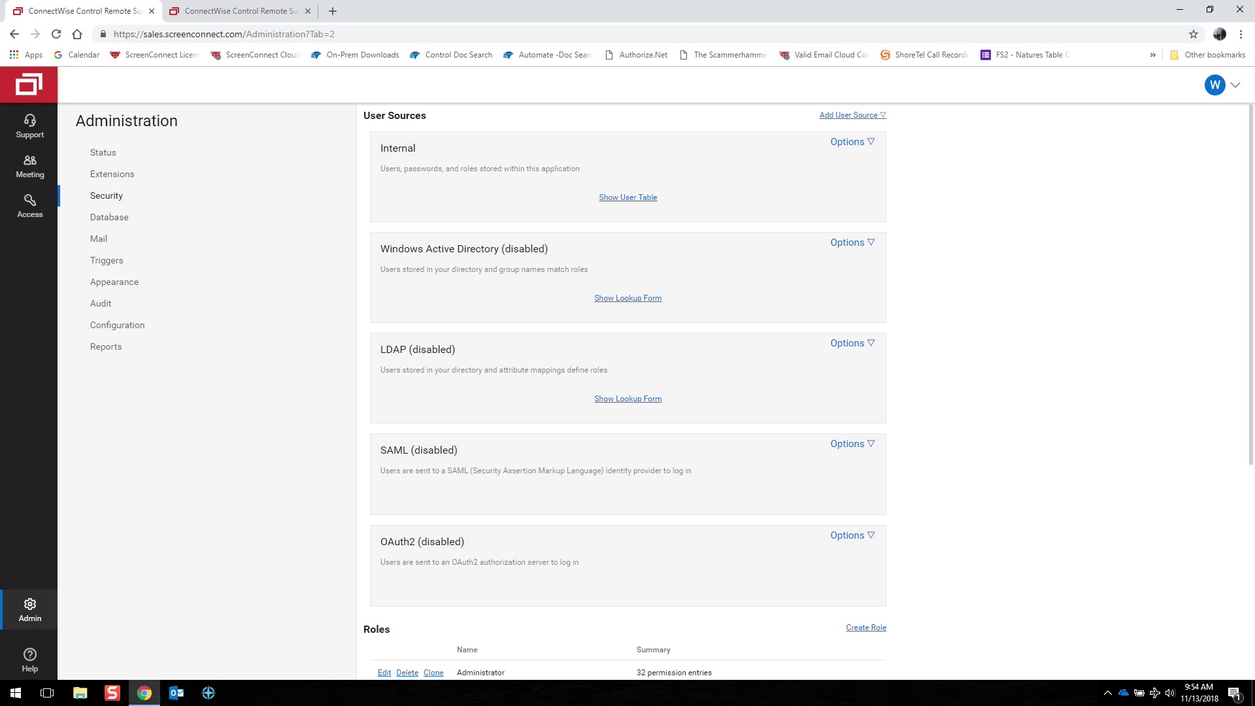
# Expand the Internal user table to list existing accounts and bring up the Create User form
pyautogui.scroll(-3, 627, 392)
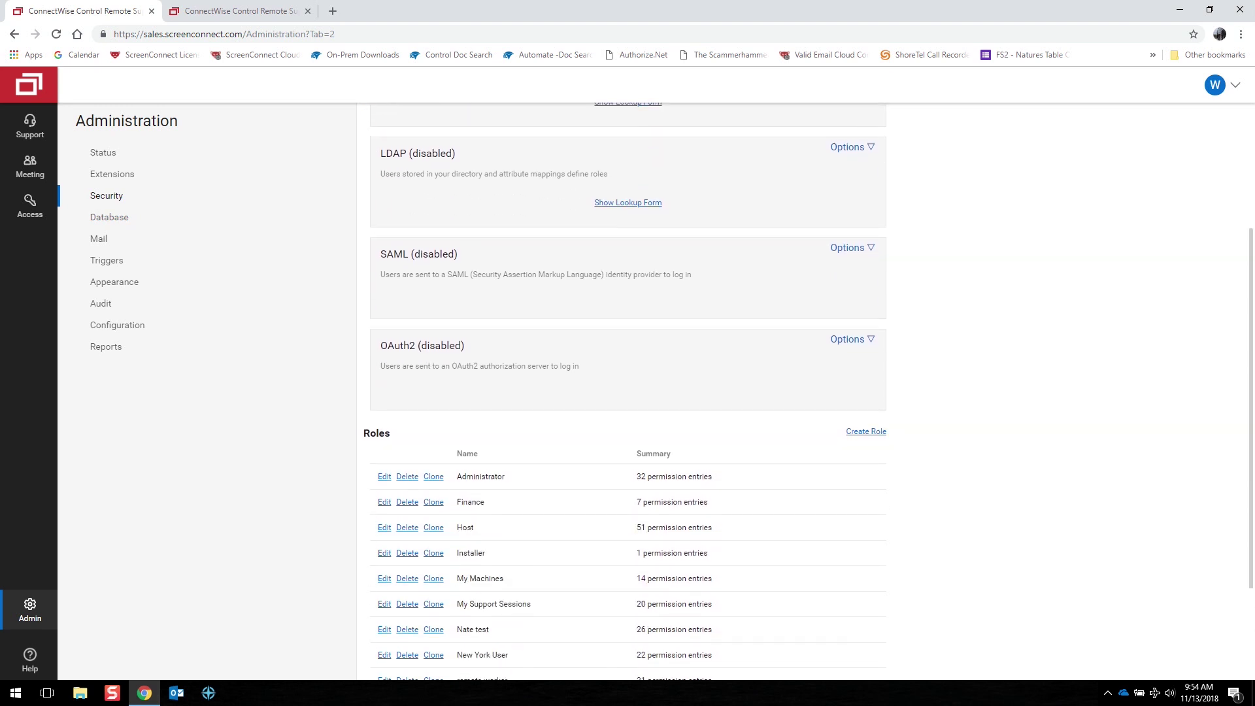
pyautogui.scroll(-2, 628, 393)
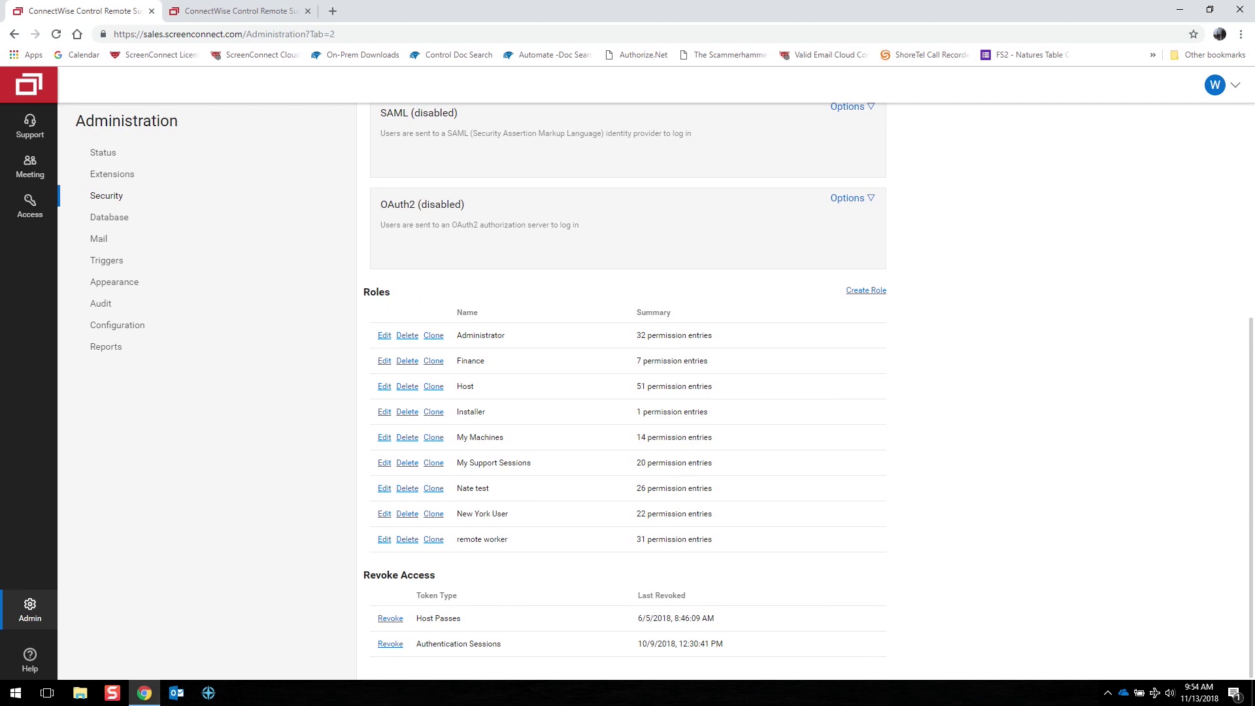
pyautogui.scroll(5, 627, 392)
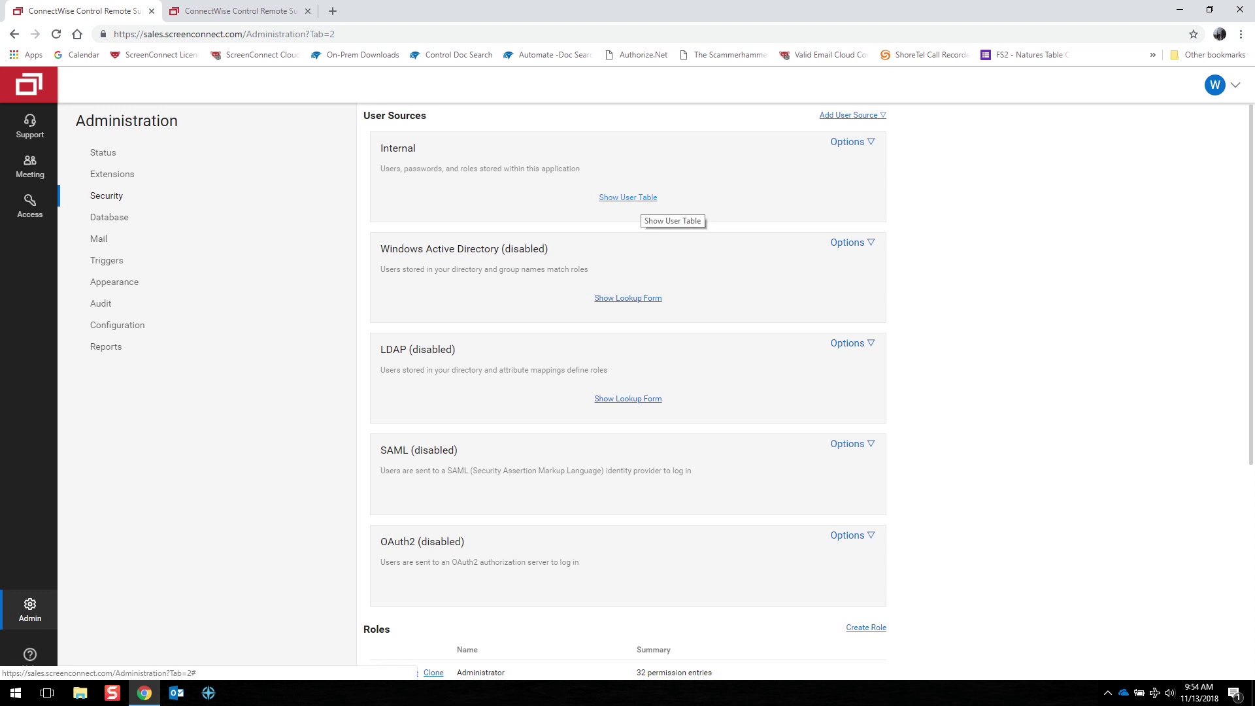
pyautogui.click(637, 197)
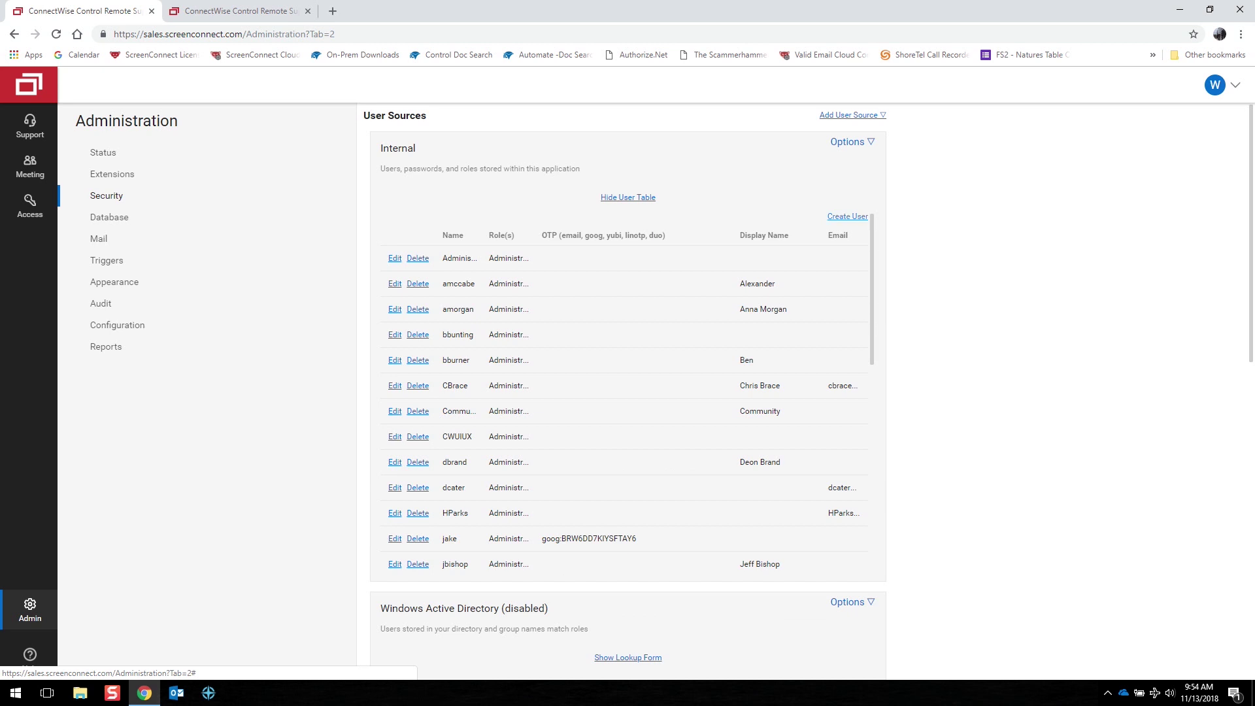
pyautogui.click(847, 217)
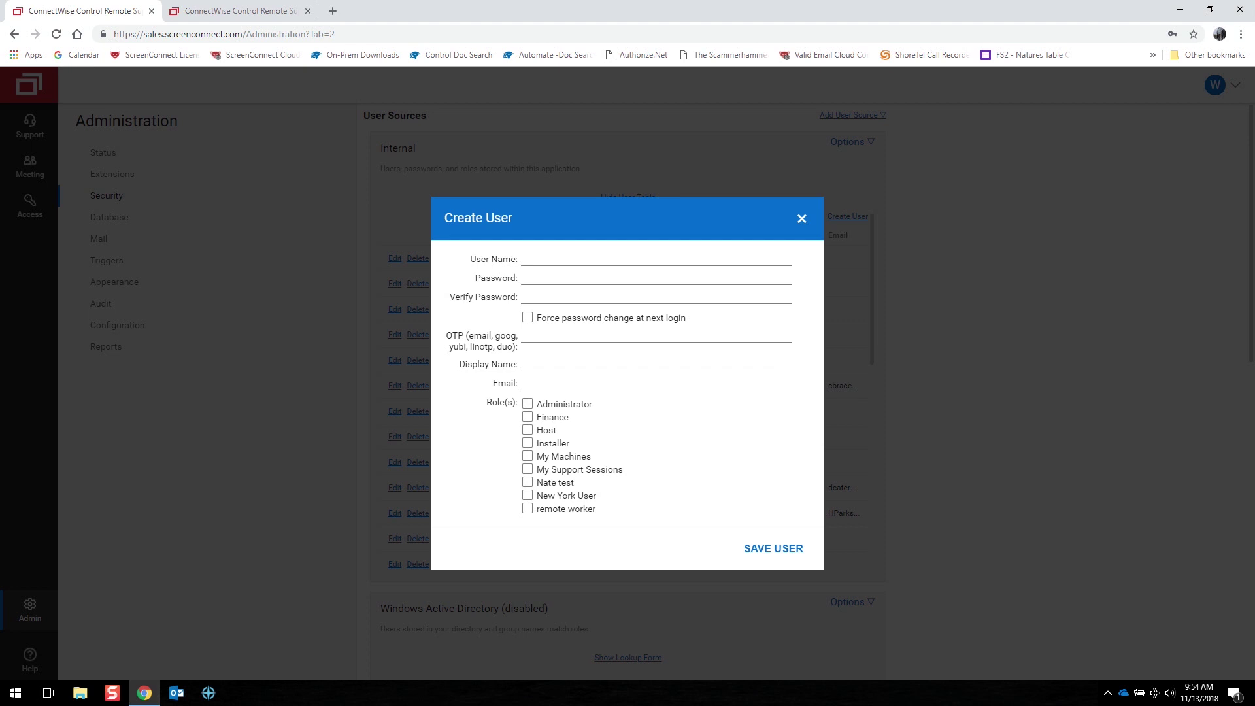
# Dismiss the password autofill suggestions and close the Create User form unsaved
pyautogui.click(653, 260)
pyautogui.click(654, 279)
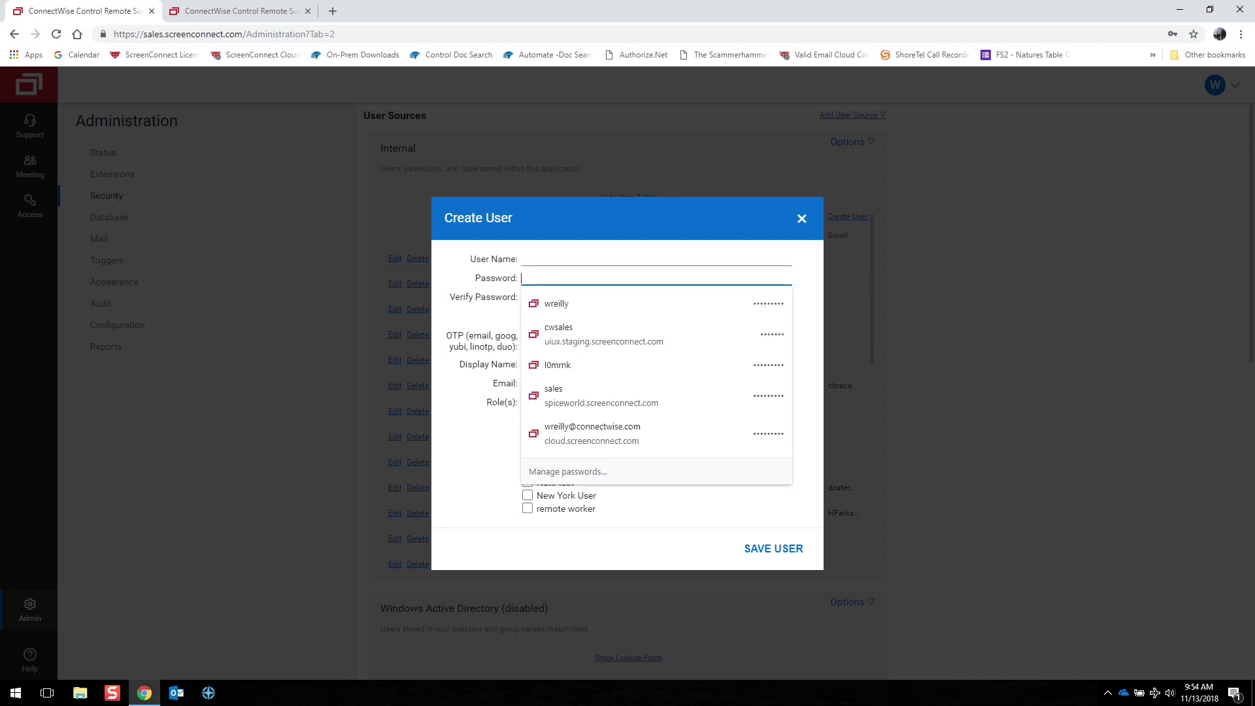
pyautogui.press('Escape')
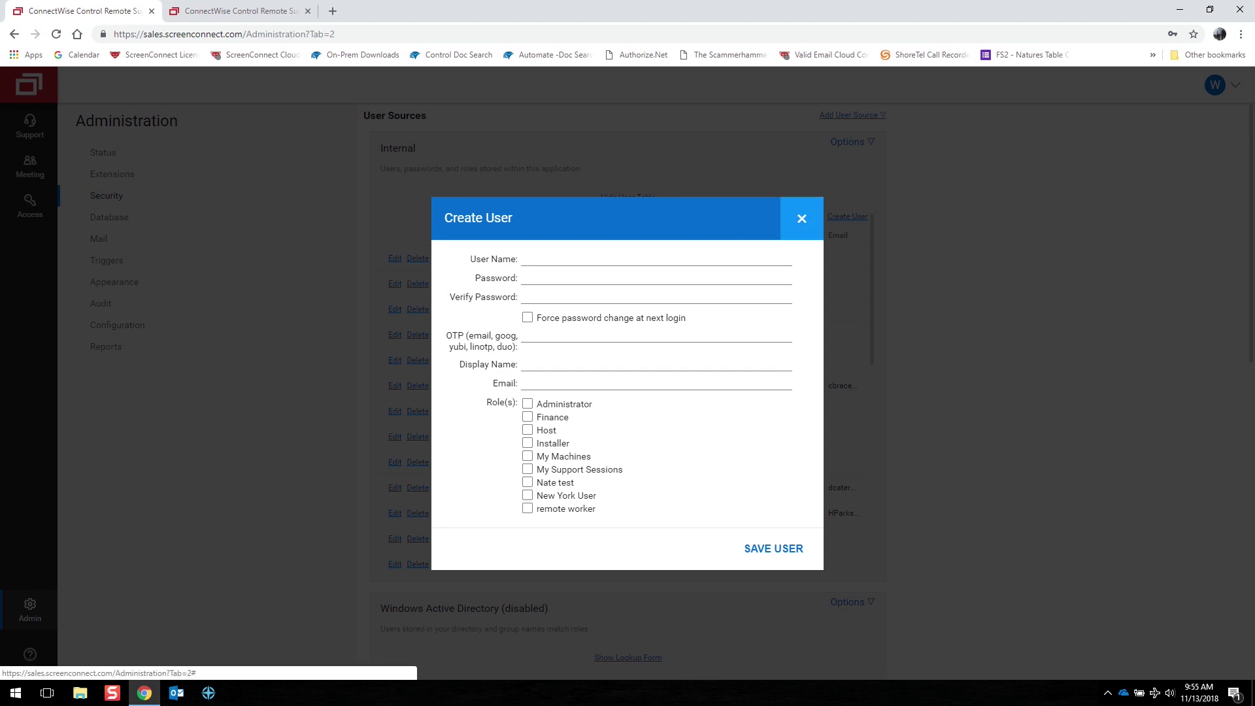
pyautogui.click(802, 219)
pyautogui.scroll(-3, 801, 219)
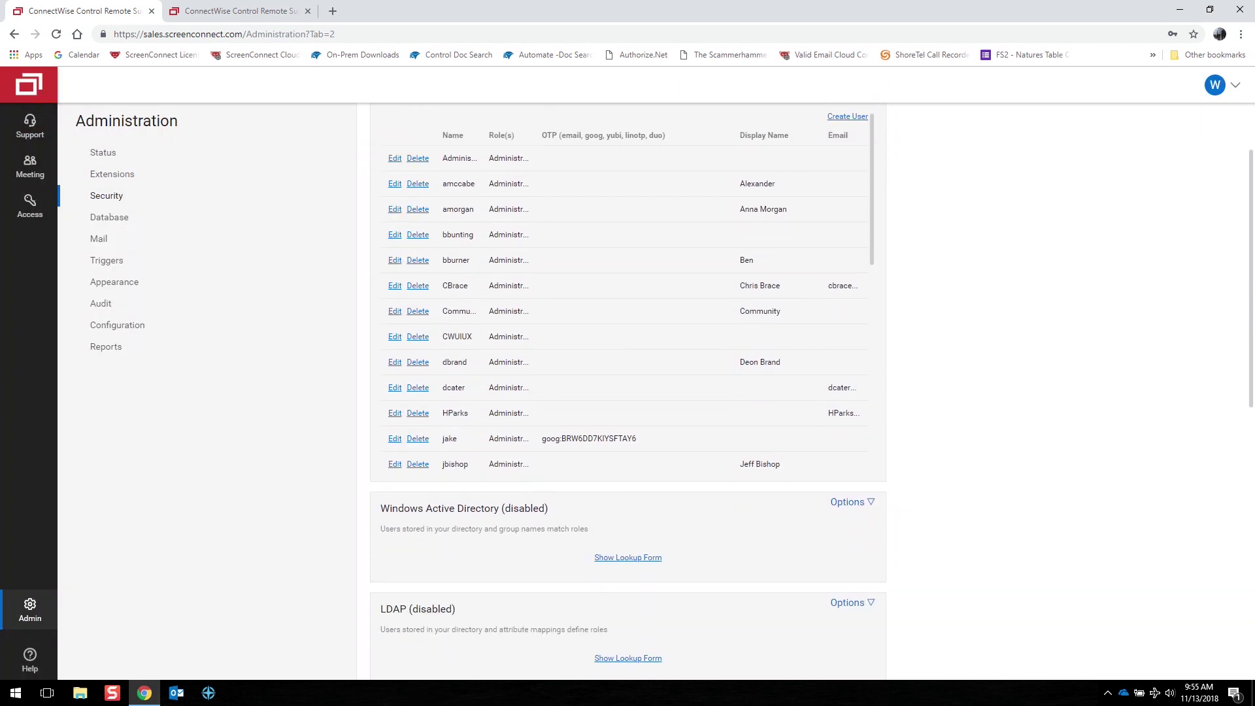
pyautogui.scroll(-8, 627, 392)
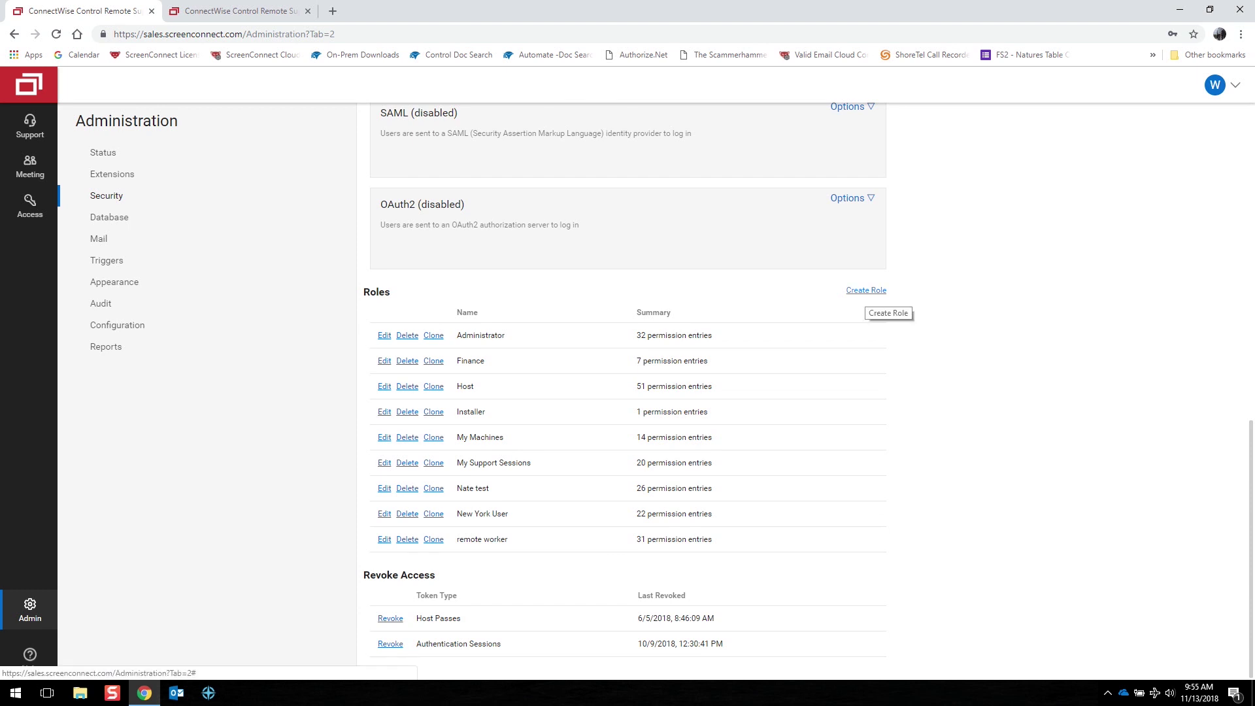
pyautogui.click(866, 290)
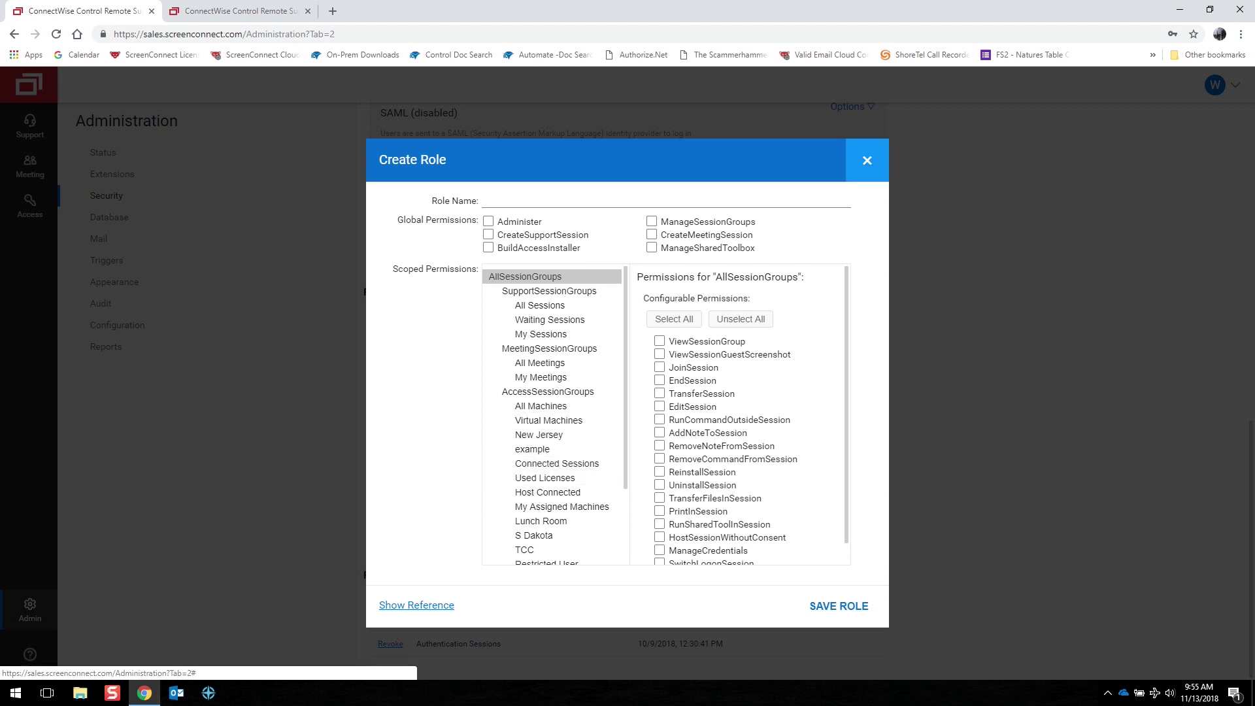
pyautogui.click(867, 160)
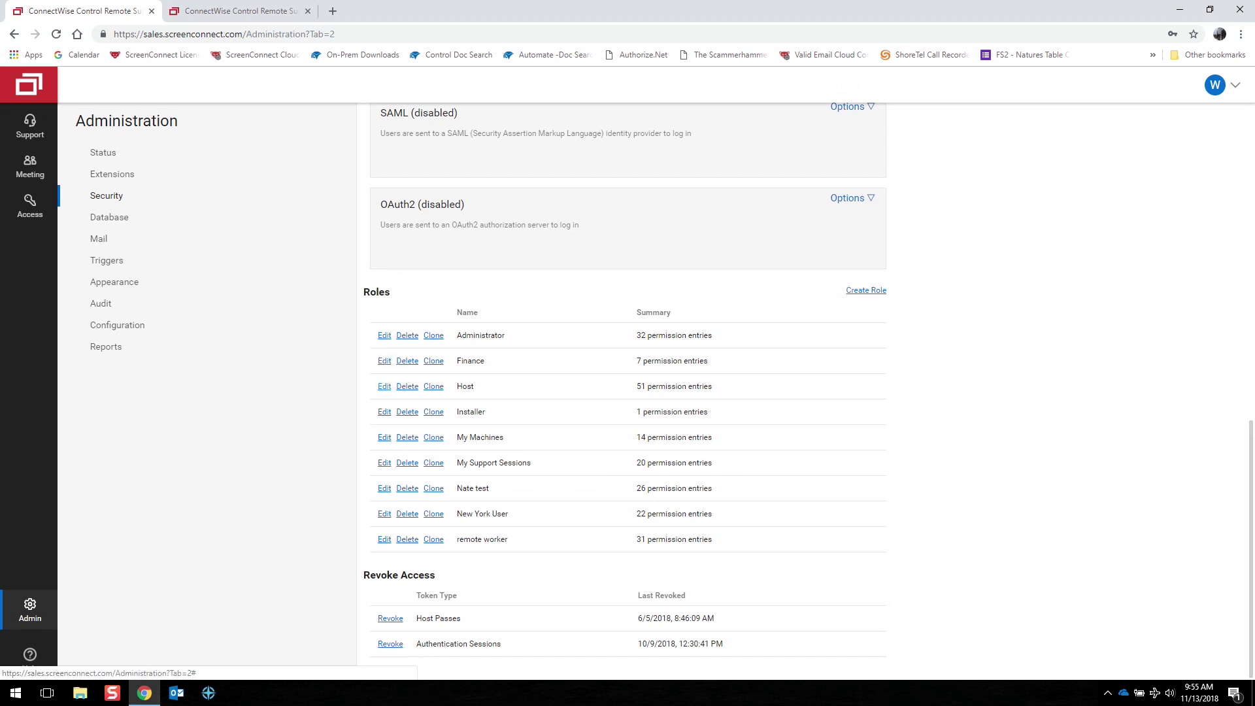
pyautogui.click(384, 387)
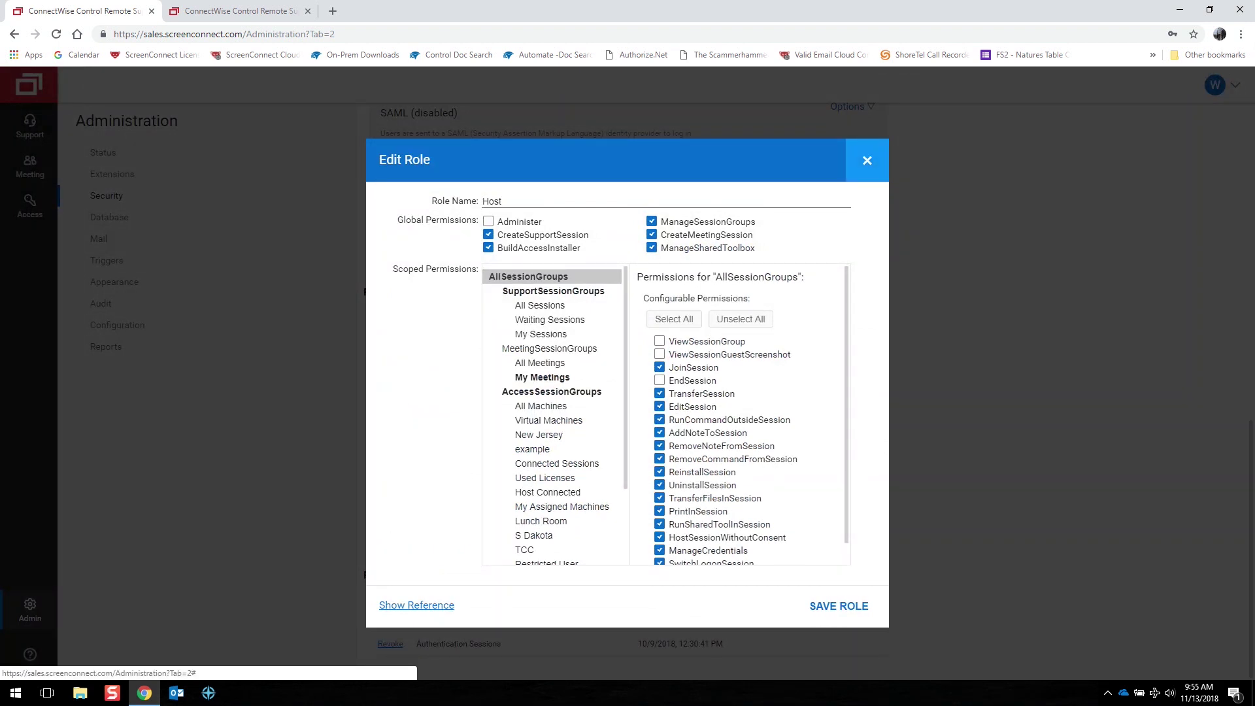
pyautogui.click(866, 160)
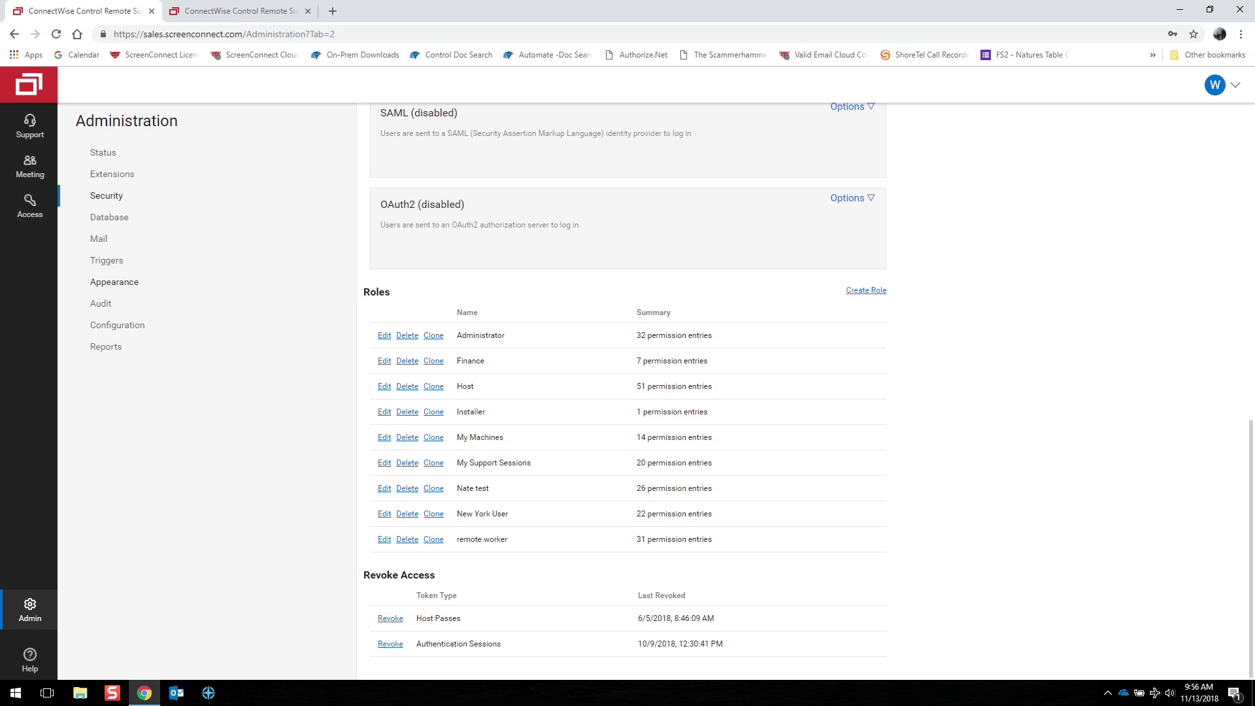
# Review the Appearance page's Client Resources, then go to the home Welcome portal
pyautogui.click(115, 282)
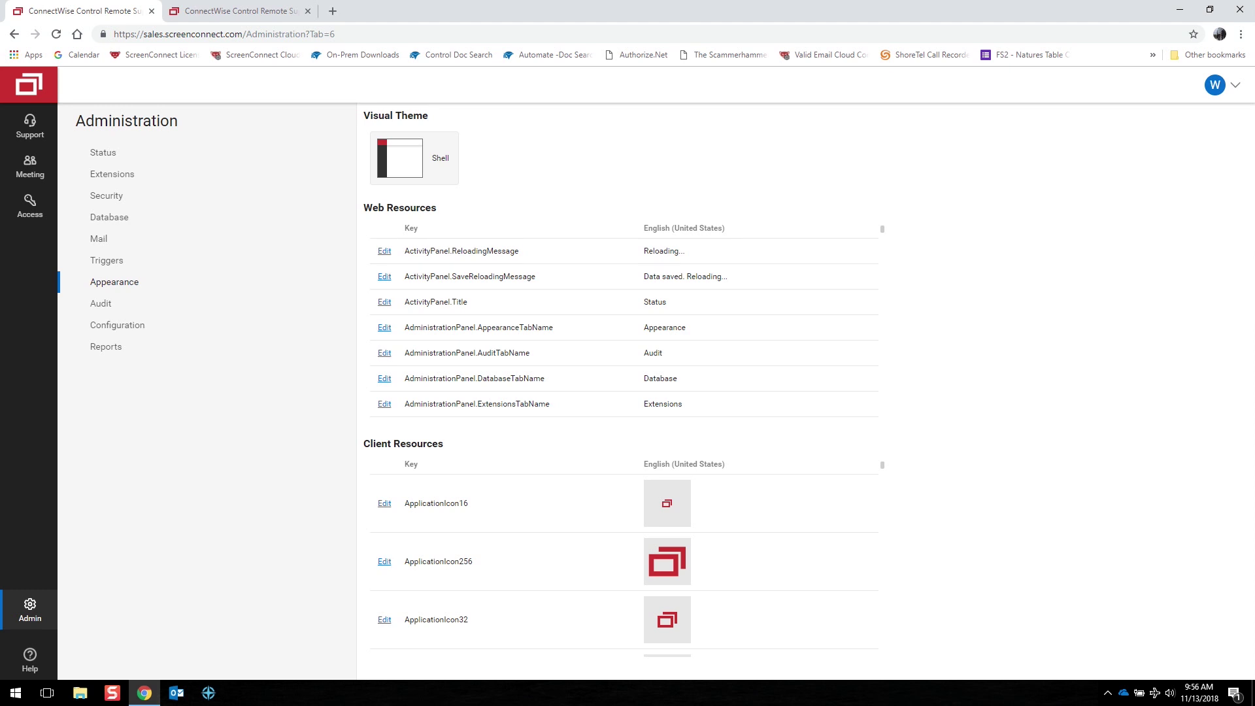
pyautogui.moveTo(364, 444); pyautogui.dragTo(443, 444)
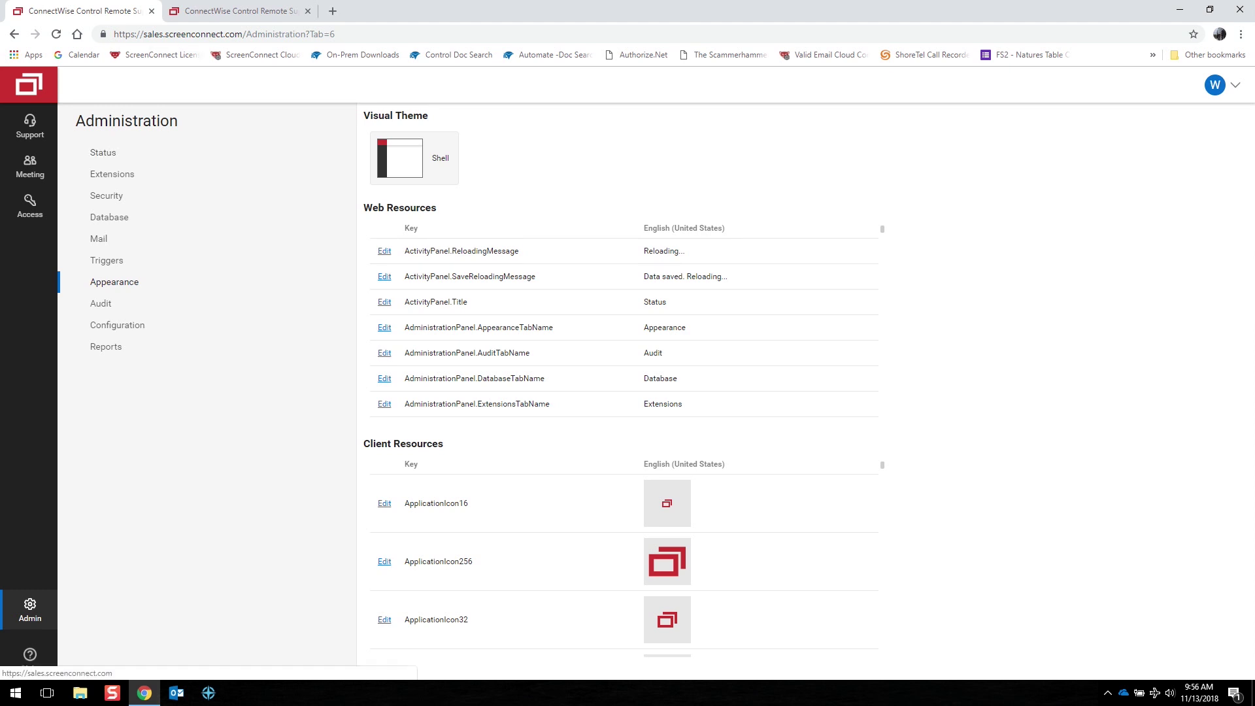
pyautogui.click(28, 83)
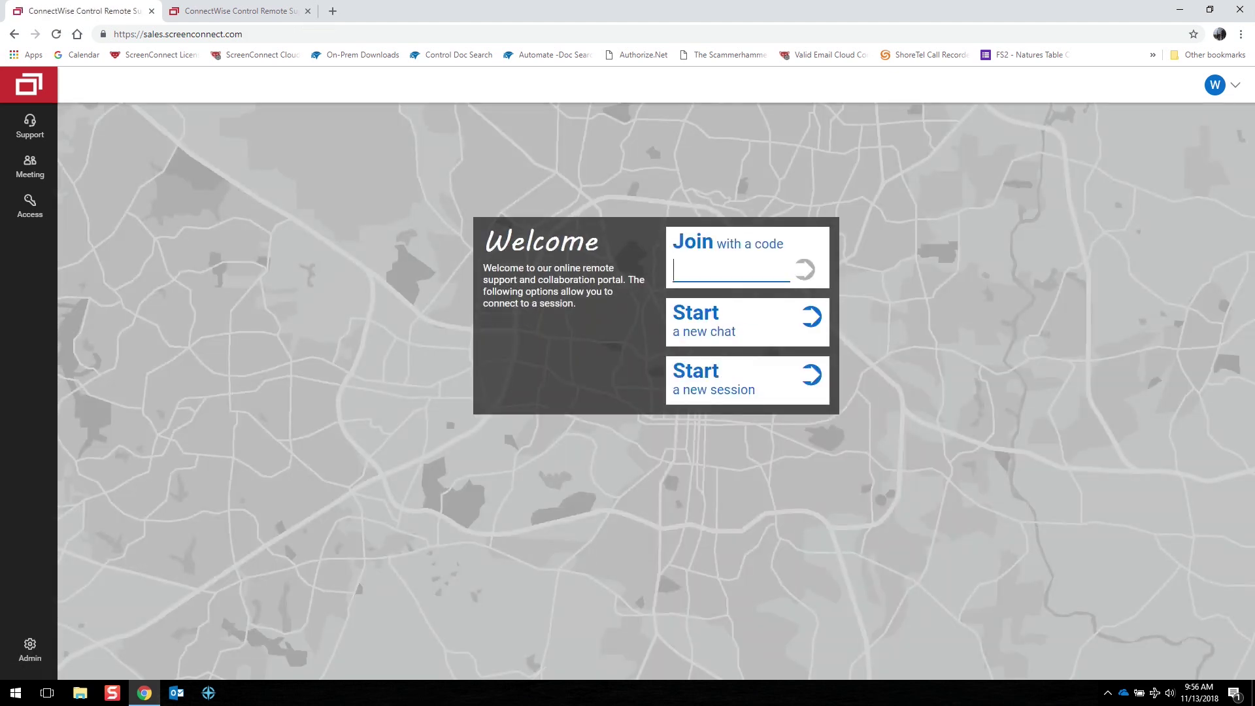
# Reopen Admin Appearance settings, then switch to the second tab's cake-themed Welcome portal
pyautogui.moveTo(574, 304); pyautogui.dragTo(484, 225)
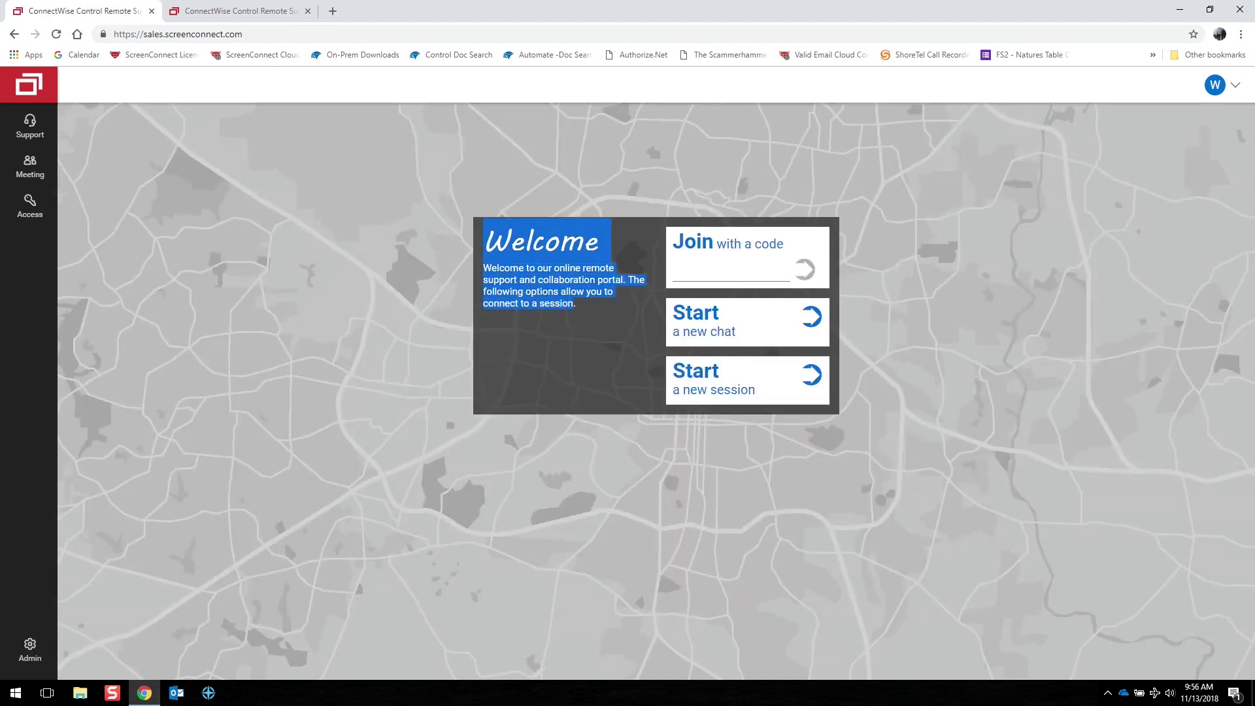
pyautogui.click(484, 225)
pyautogui.click(29, 650)
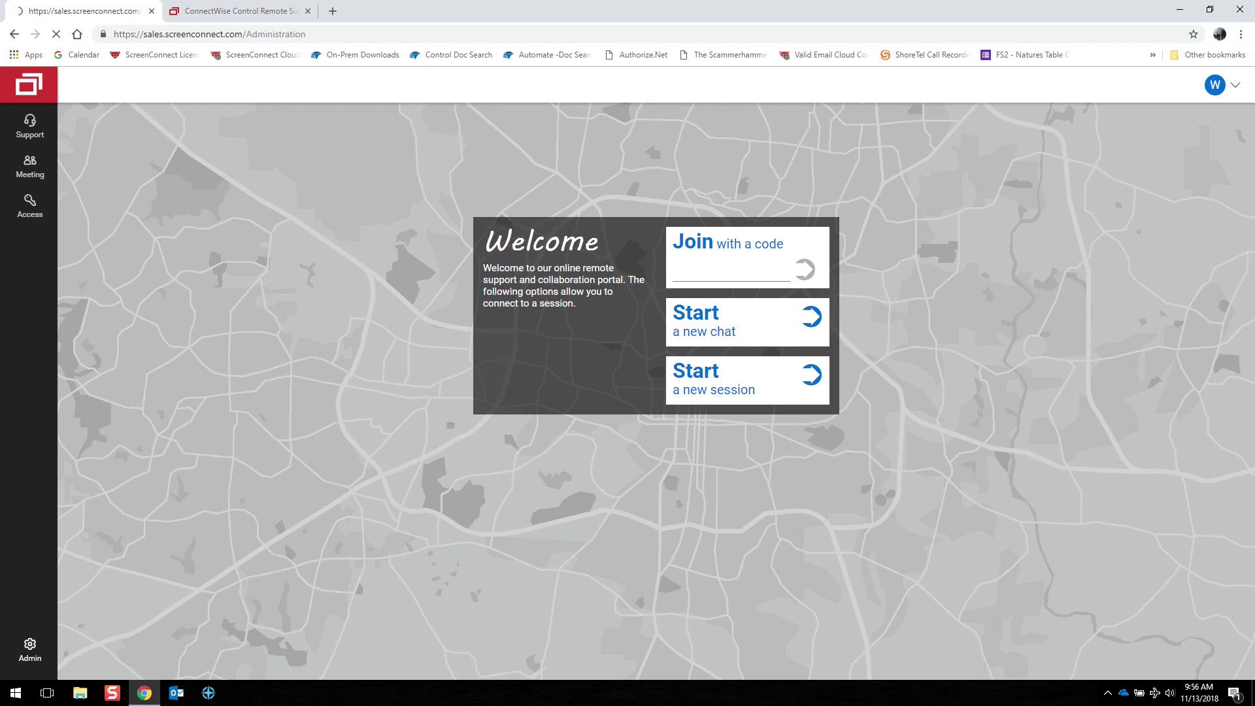
pyautogui.click(115, 281)
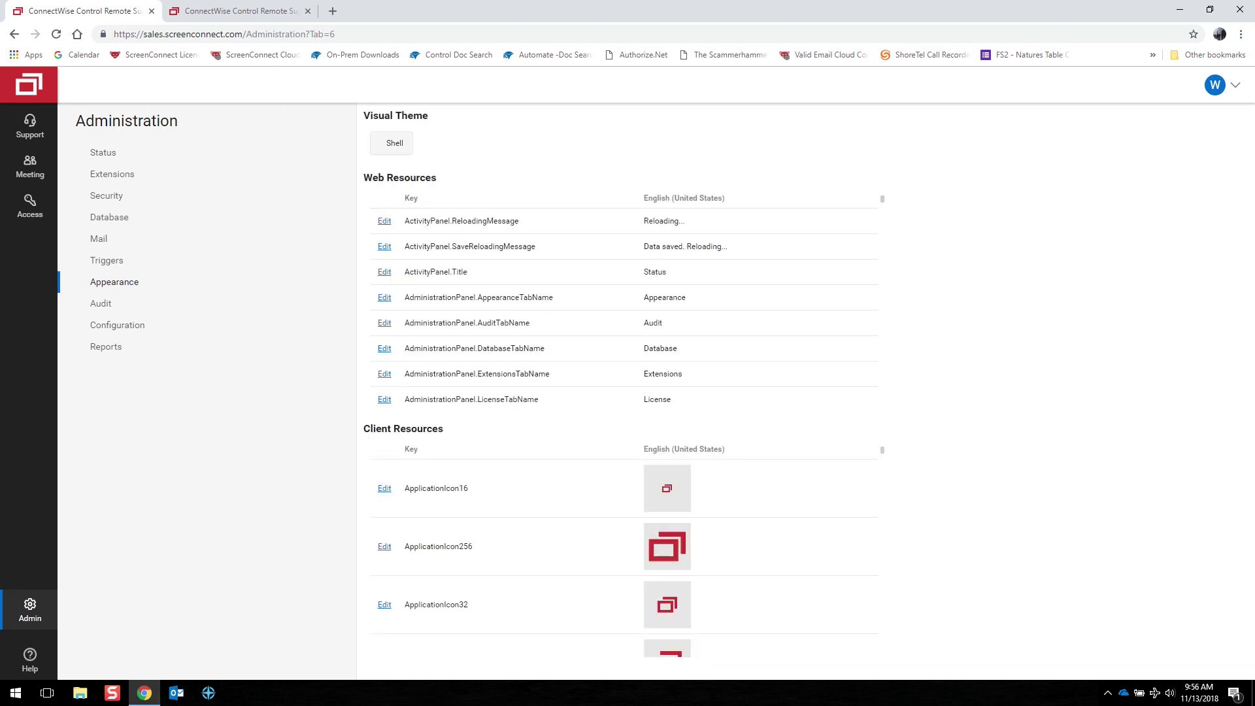
pyautogui.click(238, 10)
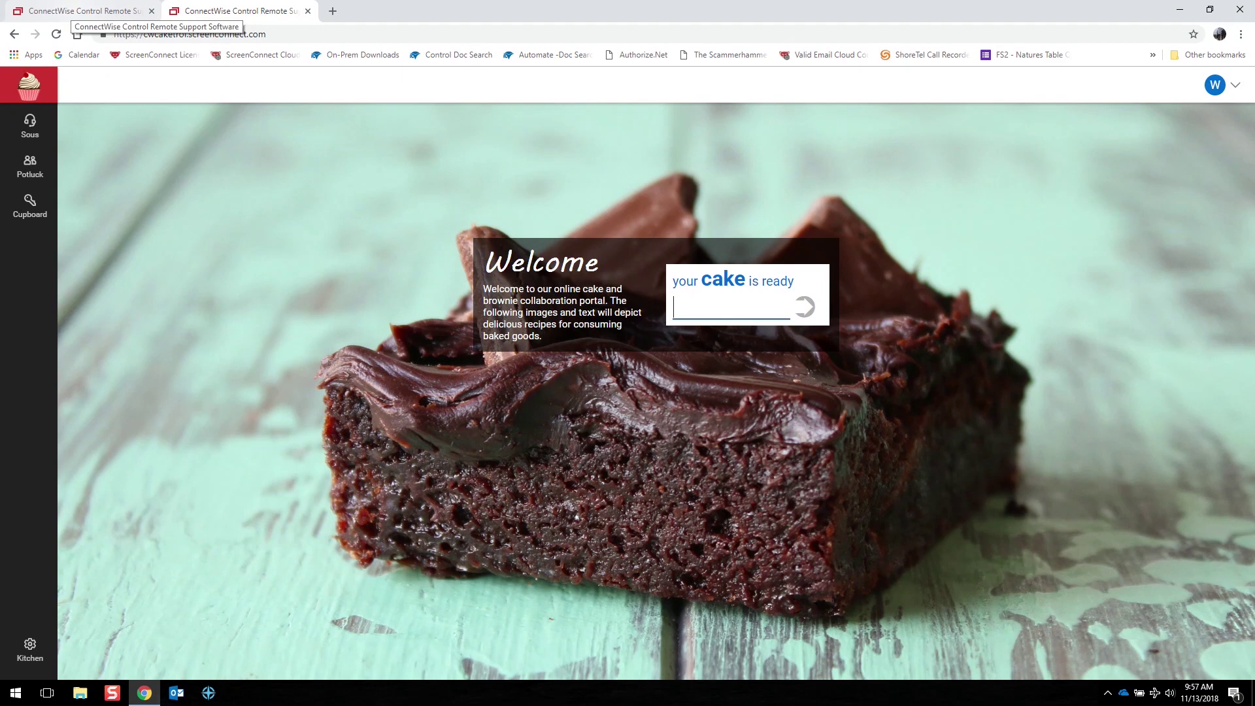
# Return to the first tab's Administration pages and open the Audit settings
pyautogui.click(85, 10)
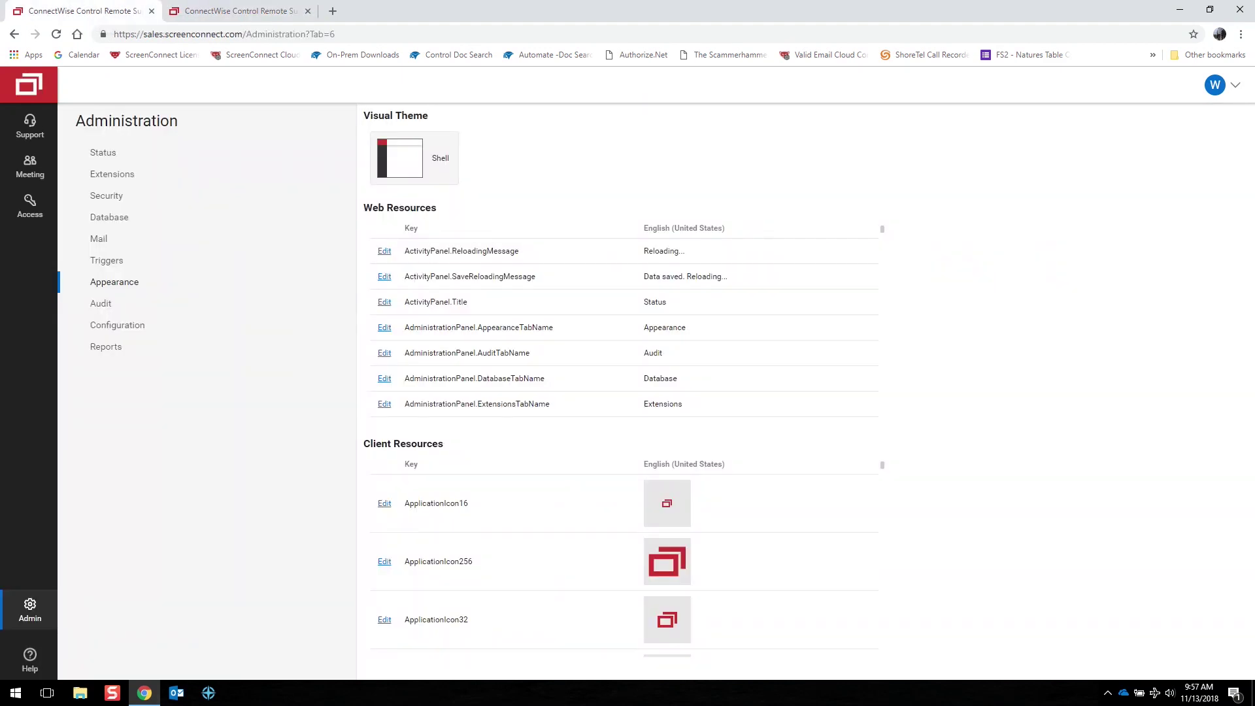
pyautogui.click(100, 303)
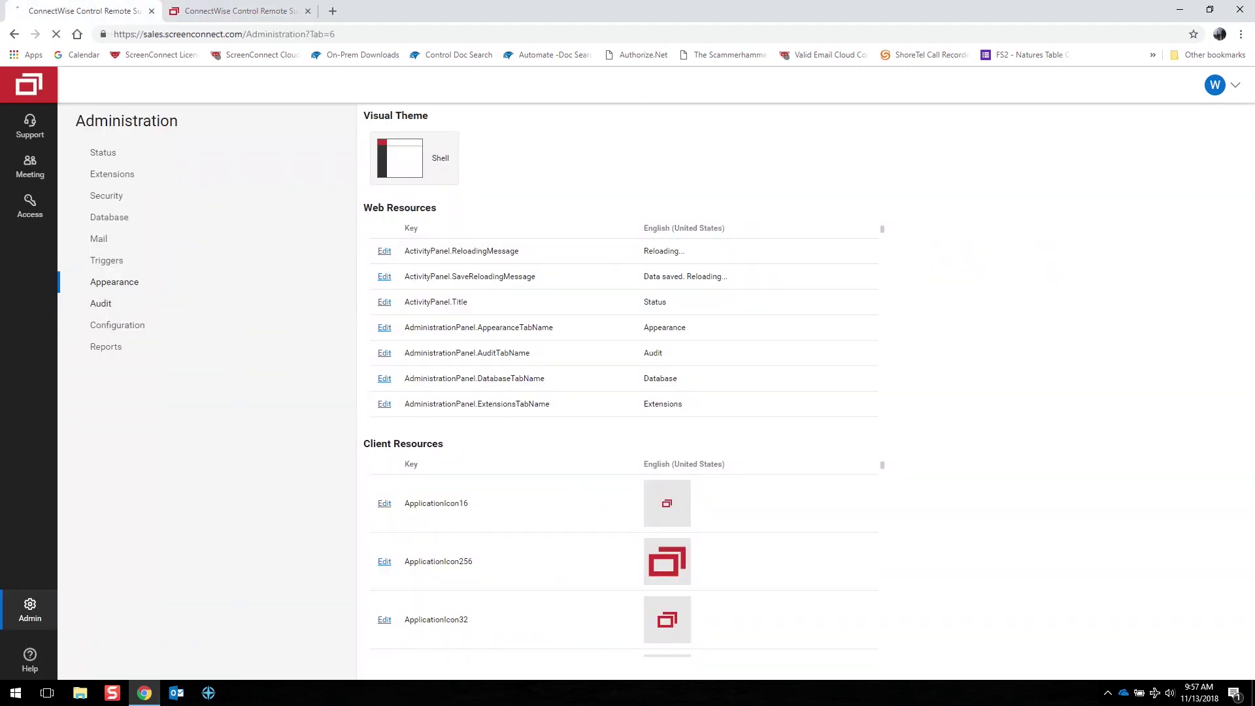